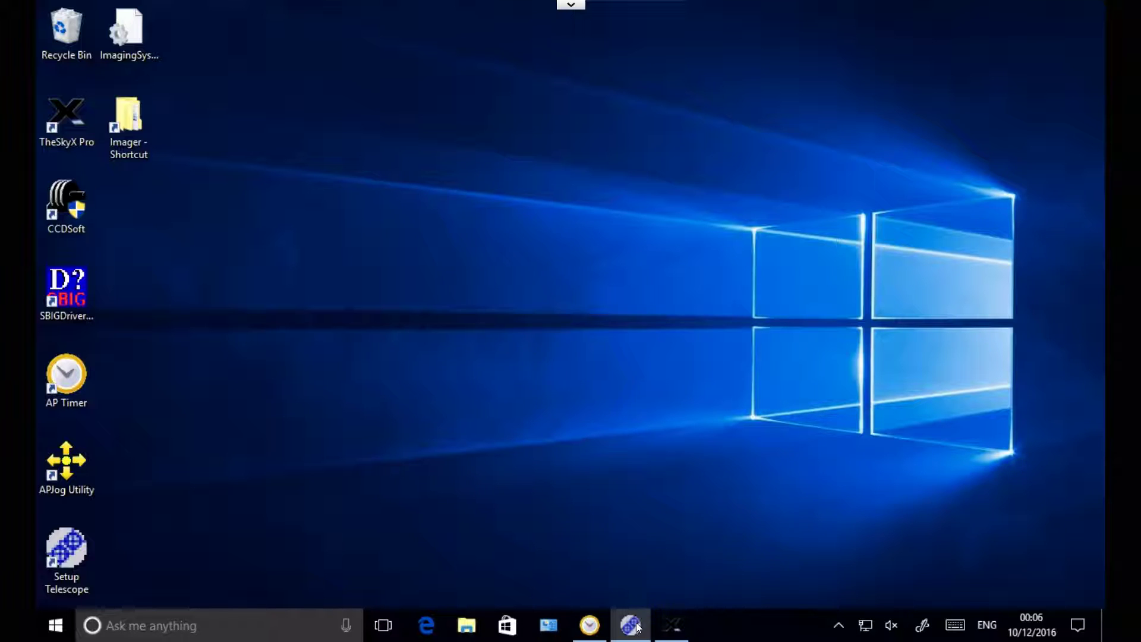
- Check the mount information in the AP V2 ASCOM Driver window and minimise it
{"action": "mouse_move", "coordinate": [672, 628]}
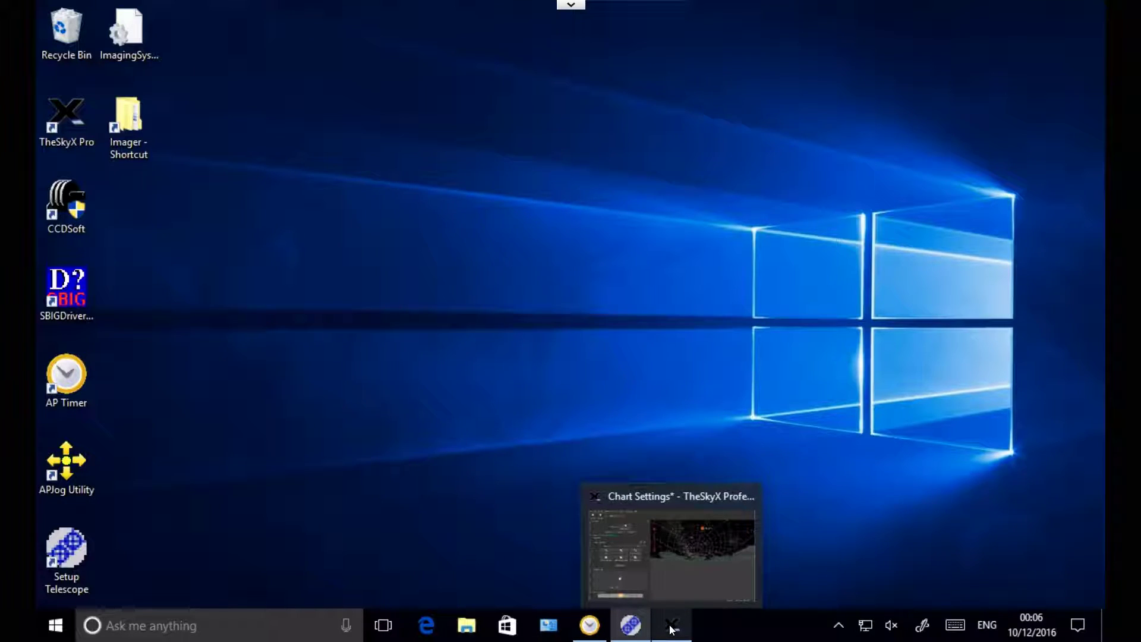
{"action": "left_click", "coordinate": [631, 626]}
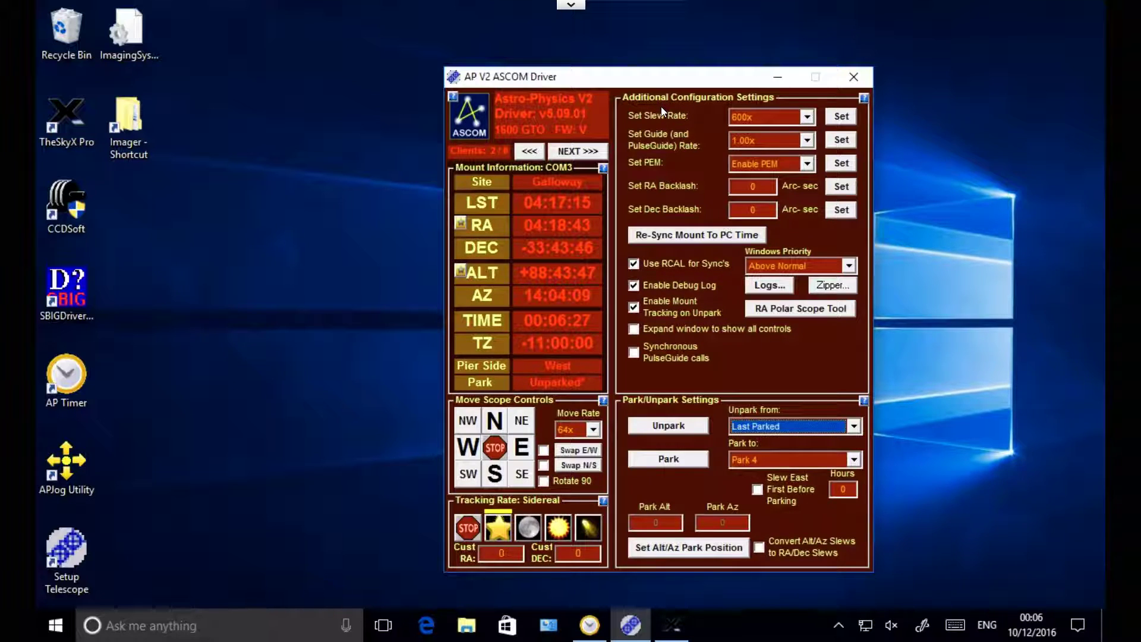
{"action": "left_click", "coordinate": [778, 78]}
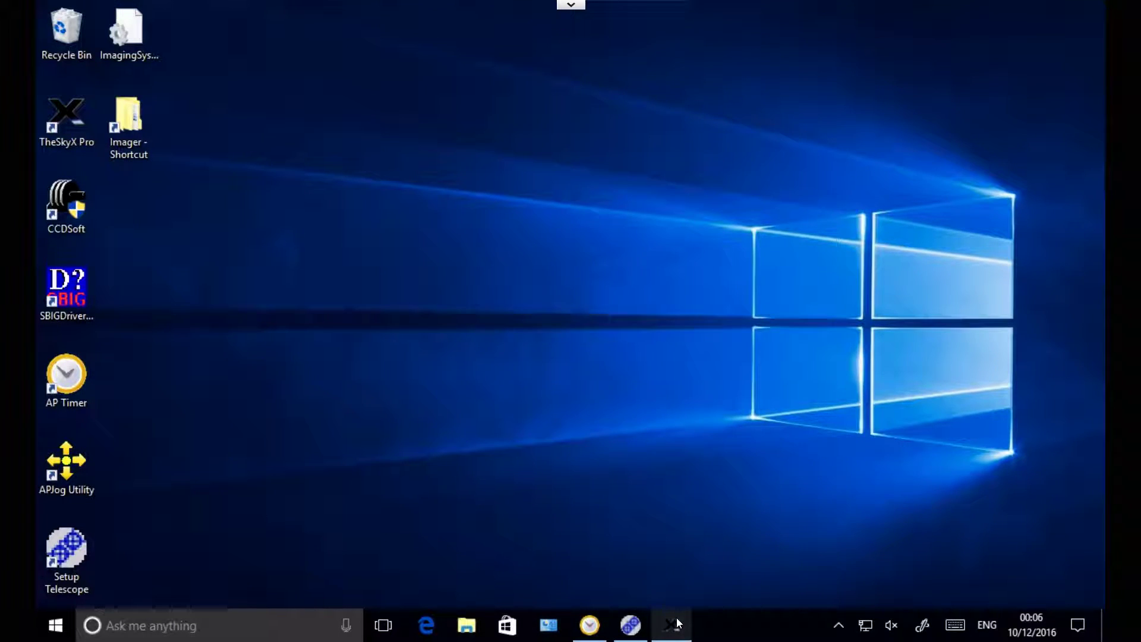
- Switch to TheSkyX, close the HIP 20042 photo and shift the sky chart to centre the southern sky
{"action": "left_click", "coordinate": [675, 622]}
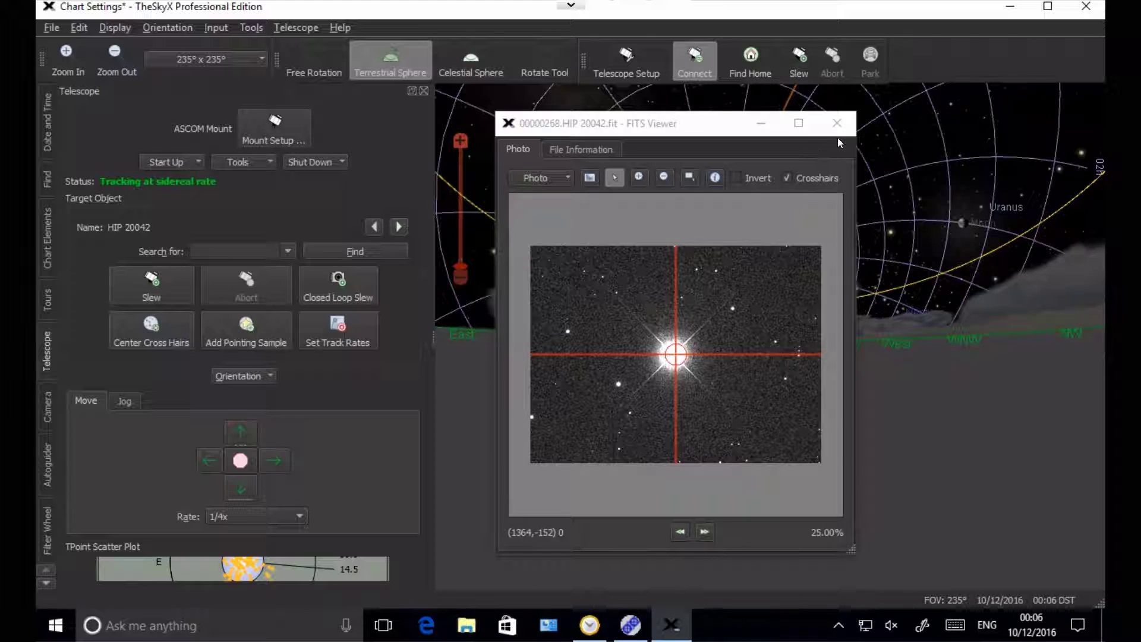
{"action": "left_click", "coordinate": [839, 127]}
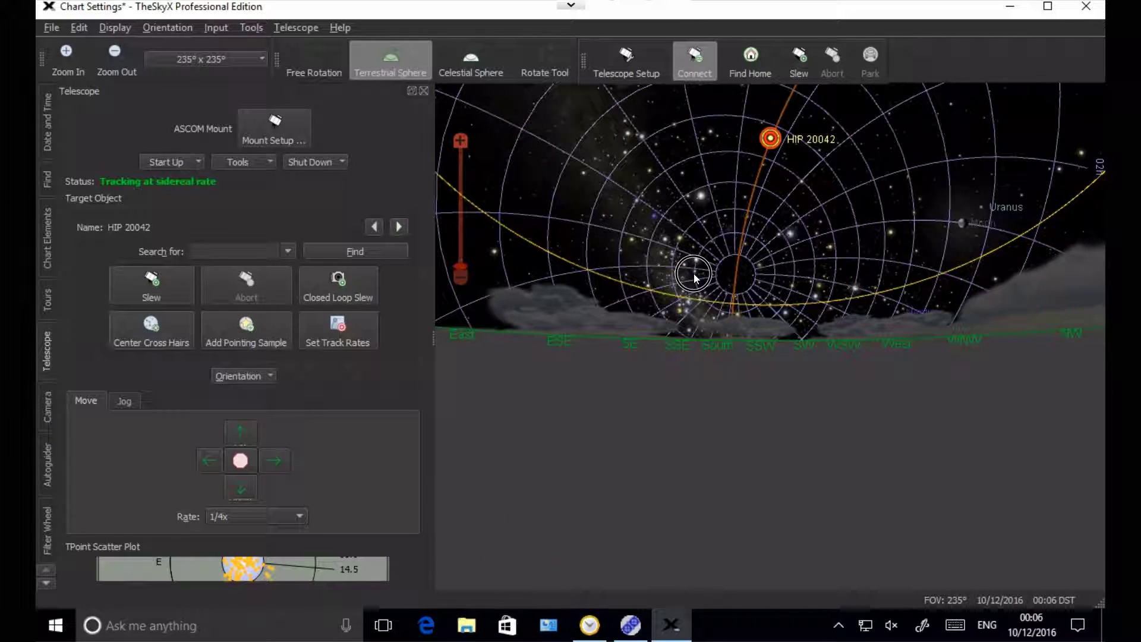
{"action": "left_click_drag", "start_coordinate": [700, 291], "coordinate": [720, 305]}
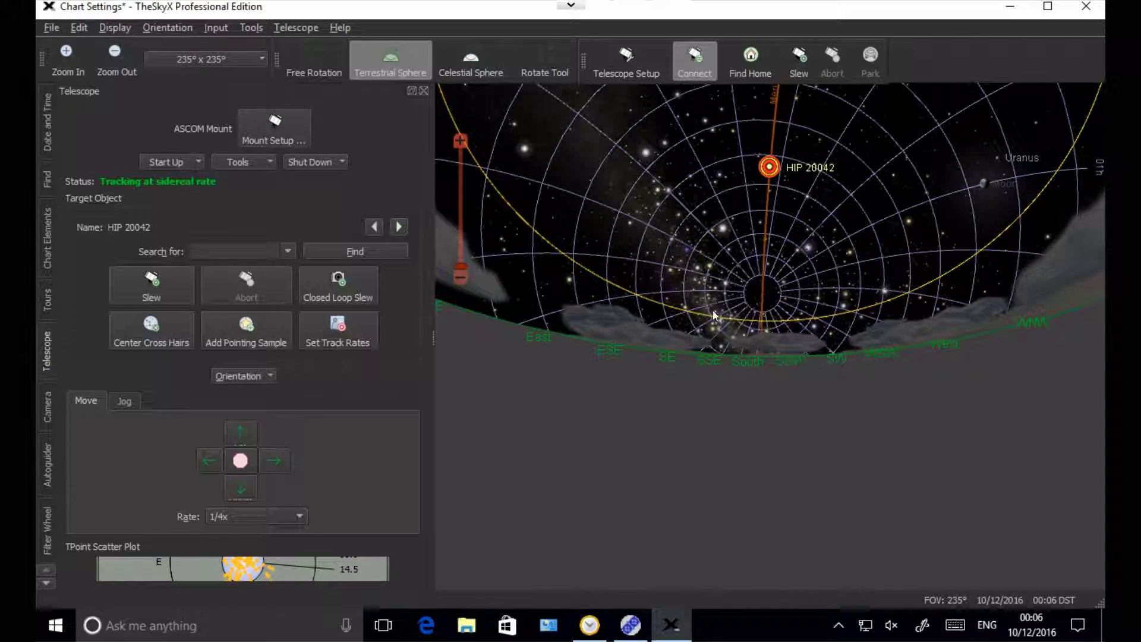
{"action": "mouse_move", "coordinate": [708, 315]}
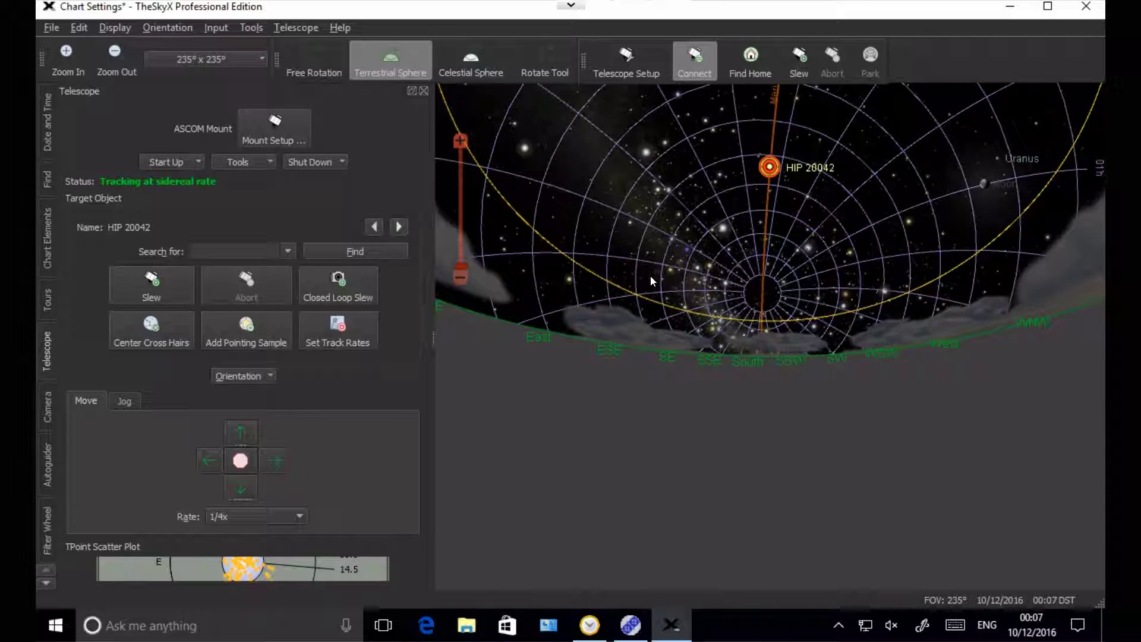
- Select Sirius on the sky chart and slew the telescope to it, confirming the slew
{"action": "left_click", "coordinate": [647, 156]}
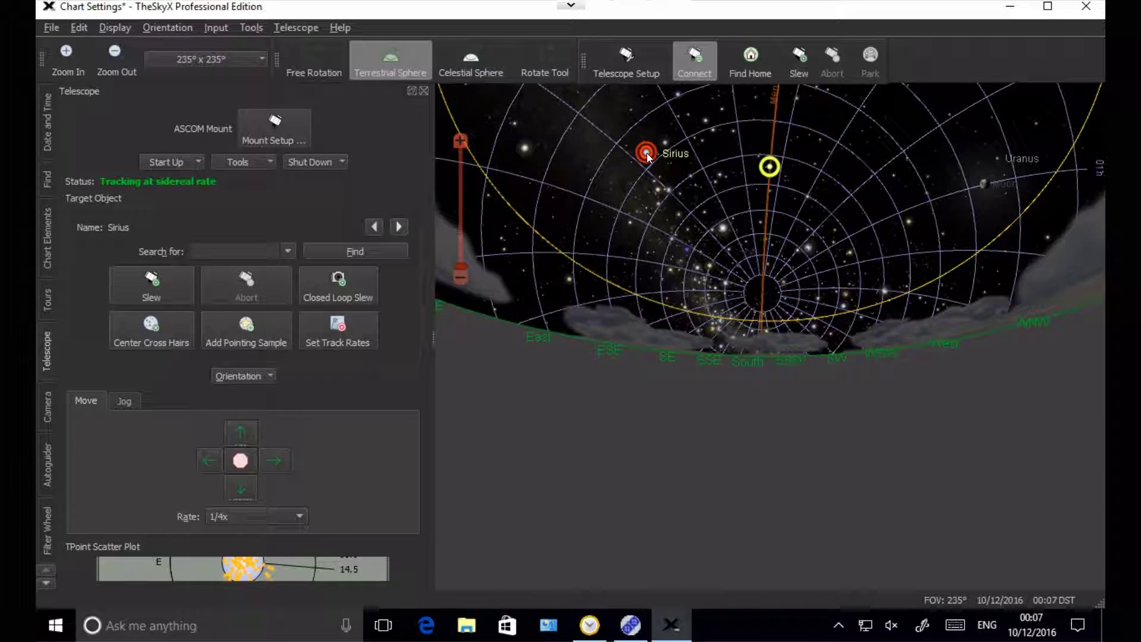
{"action": "right_click", "coordinate": [648, 156]}
{"action": "left_click", "coordinate": [673, 314]}
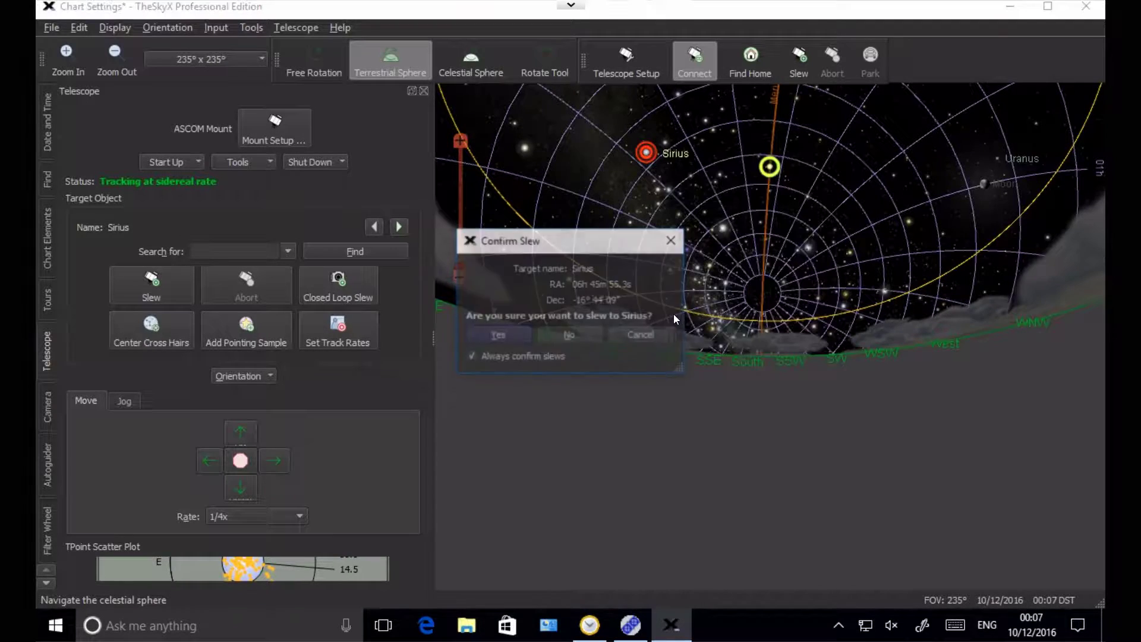
{"action": "left_click", "coordinate": [512, 337]}
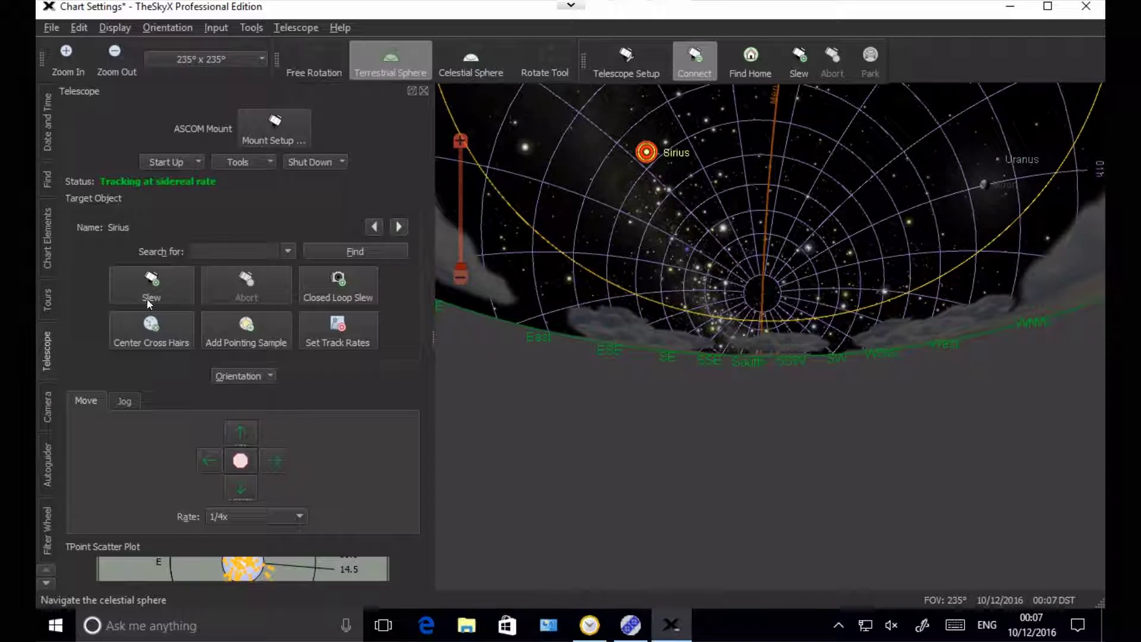
- Take a 10-second camera photo of Sirius, check its position against the crosshairs and close the photo
{"action": "left_click", "coordinate": [46, 417]}
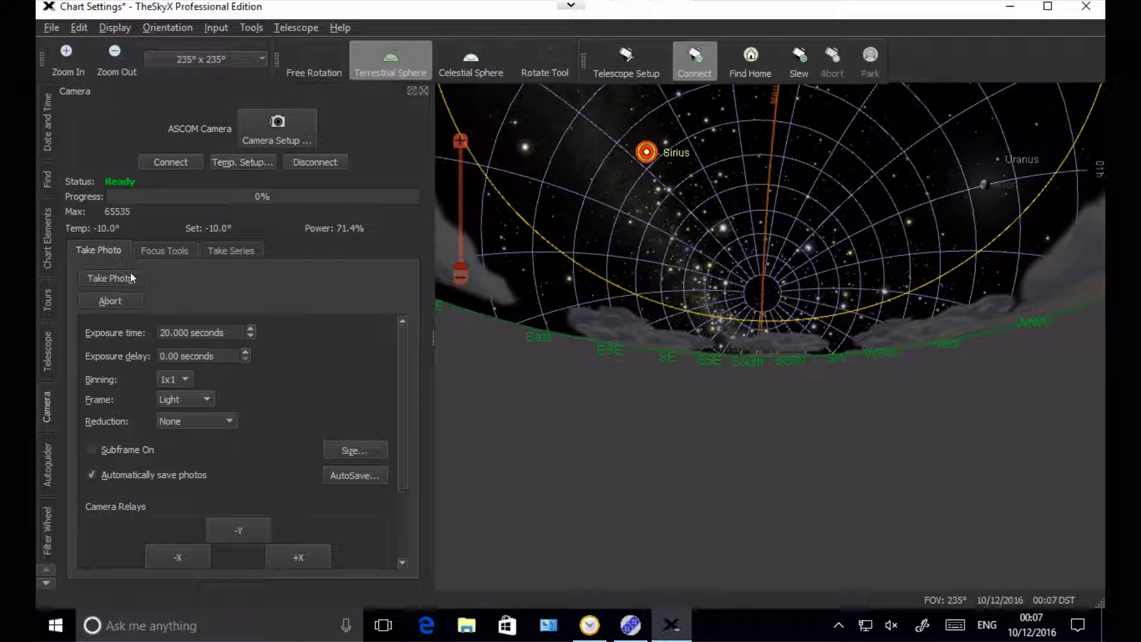
{"action": "left_click", "coordinate": [177, 332]}
{"action": "key", "text": "BackSpace"}
{"action": "key", "text": "BackSpace"}
{"action": "key", "text": "BackSpace"}
{"action": "type", "text": "10"}
{"action": "left_click", "coordinate": [123, 280]}
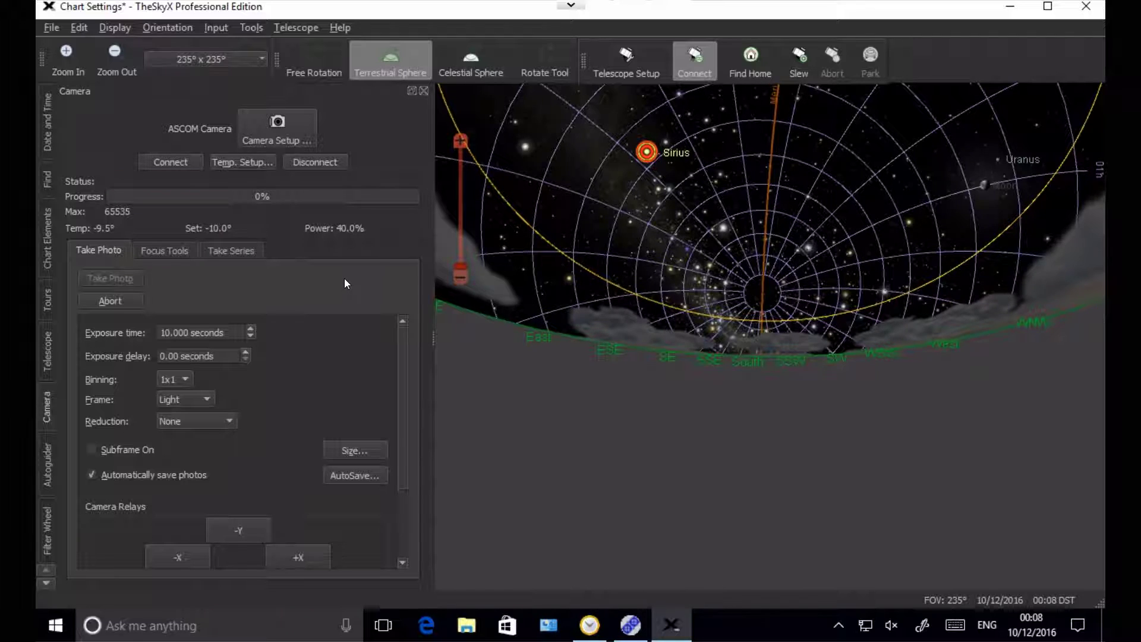
{"action": "left_click", "coordinate": [789, 182]}
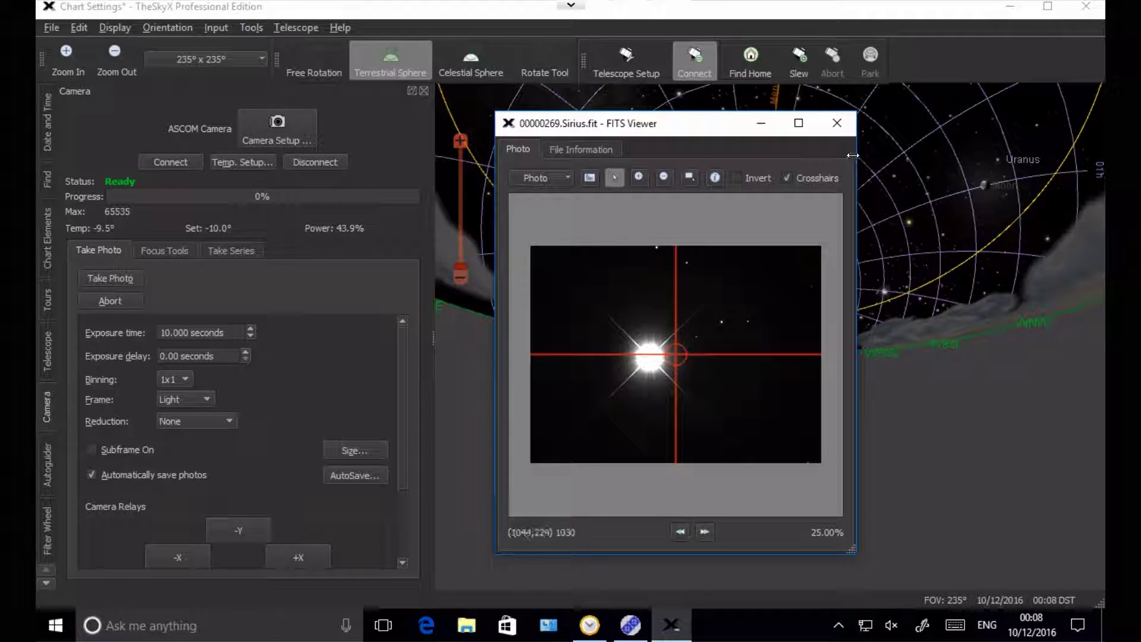
{"action": "left_click", "coordinate": [837, 123]}
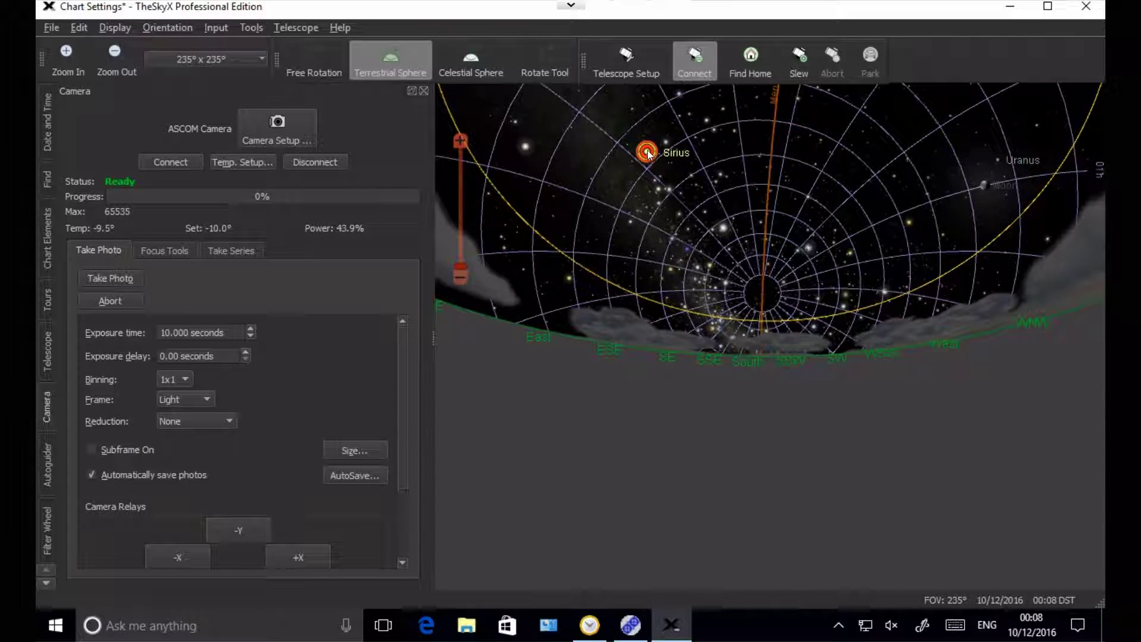
- Run a closed loop slew to Sirius, show crosshairs on the photo and minimise the FITS viewer
{"action": "right_click", "coordinate": [650, 154]}
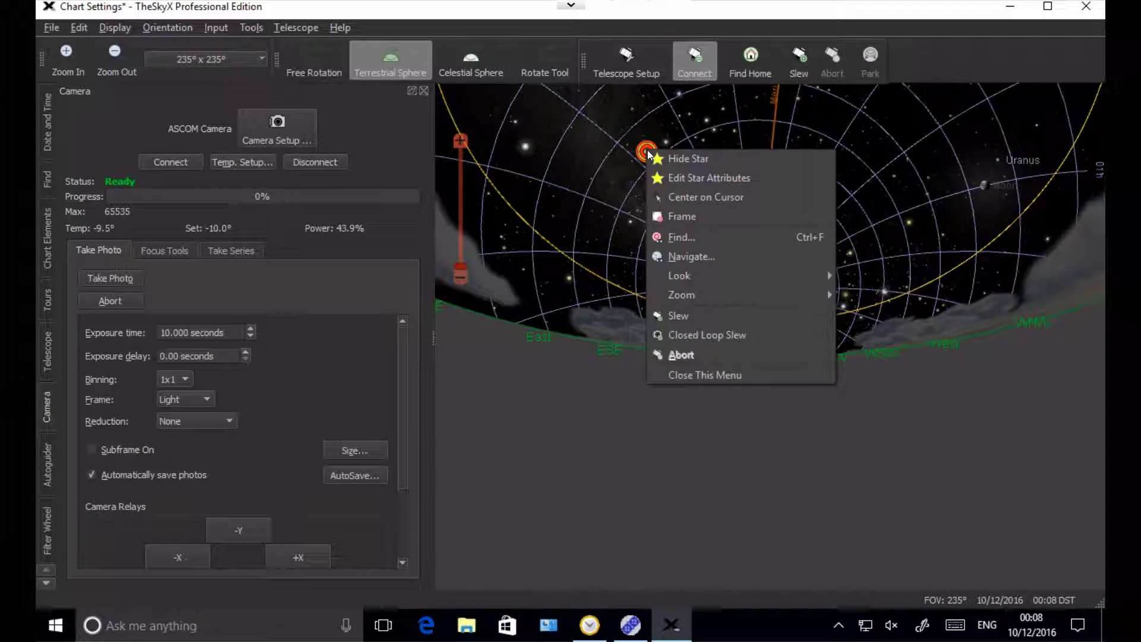
{"action": "left_click", "coordinate": [713, 335]}
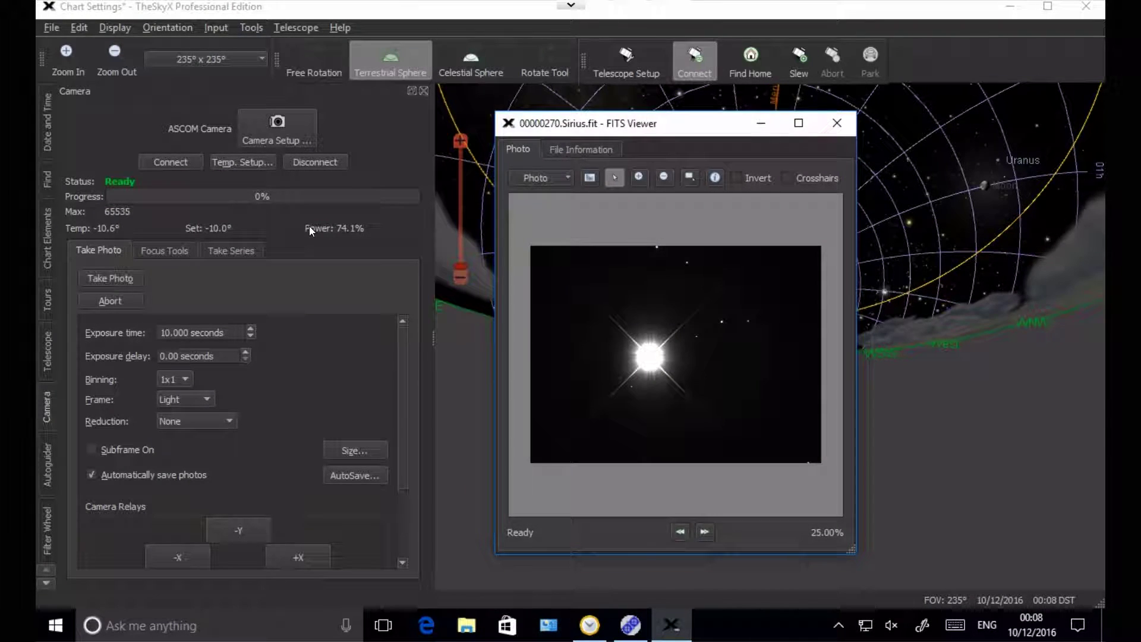
{"action": "left_click", "coordinate": [788, 178]}
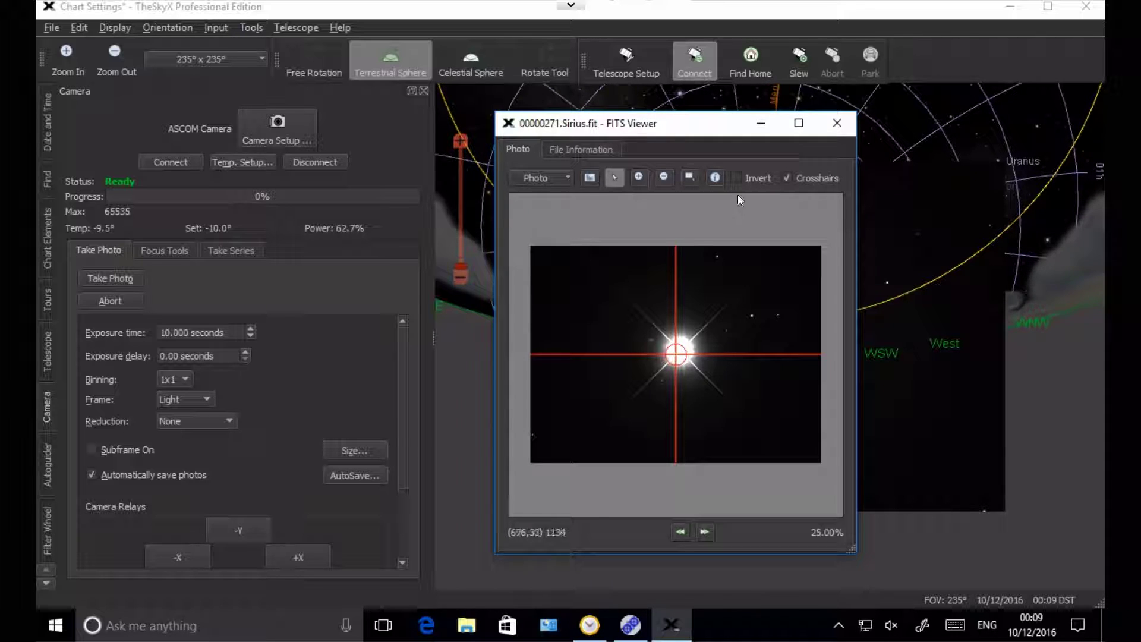
{"action": "left_click", "coordinate": [761, 123]}
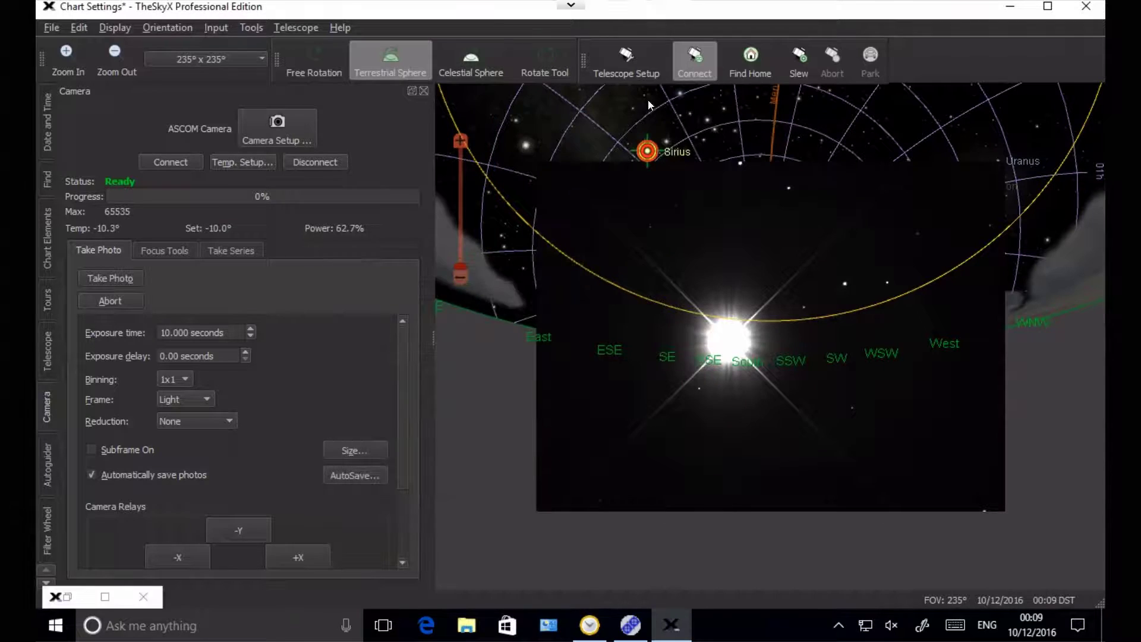
- Break the image link of the Sirius photo, close its FITS in Image Link and return to the chart
{"action": "left_click", "coordinate": [306, 30]}
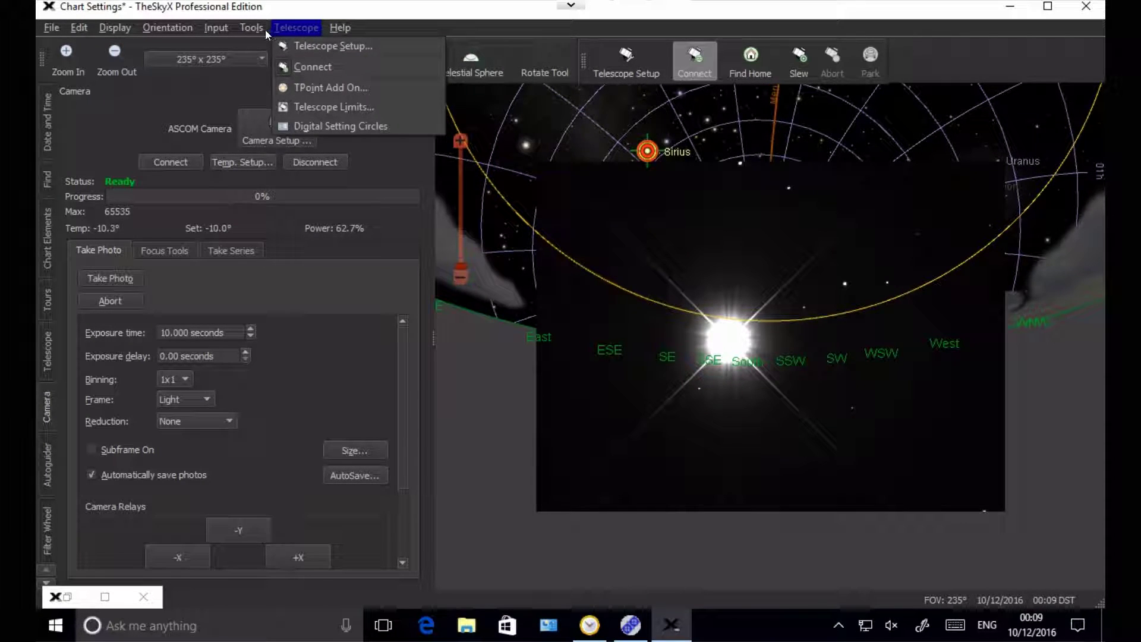
{"action": "mouse_move", "coordinate": [265, 30]}
{"action": "left_click", "coordinate": [339, 360]}
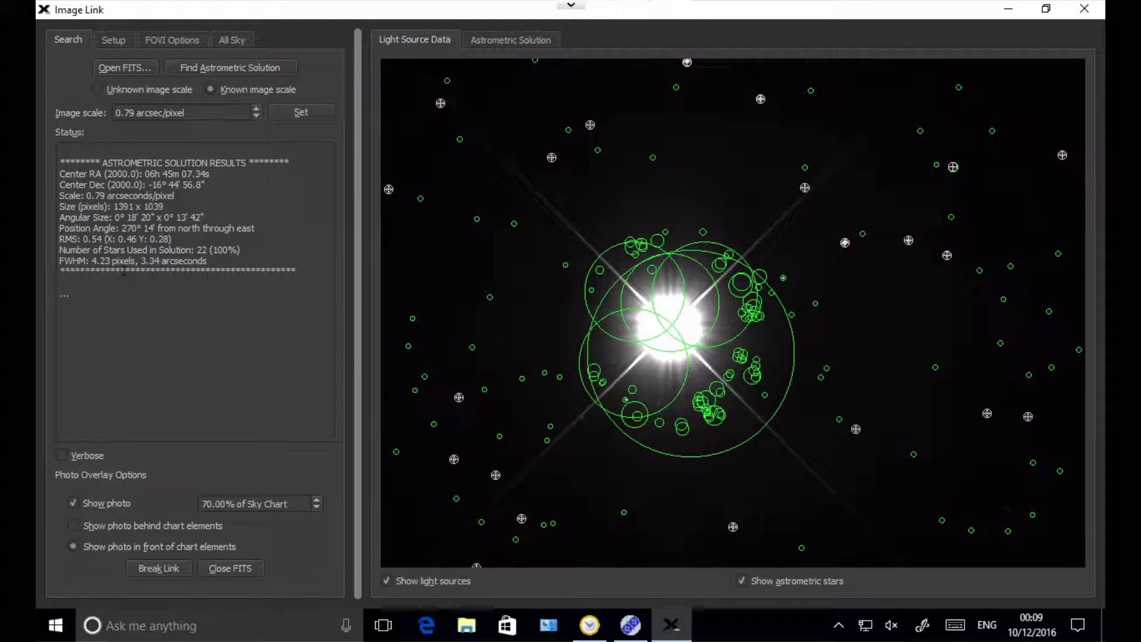
{"action": "left_click", "coordinate": [167, 568]}
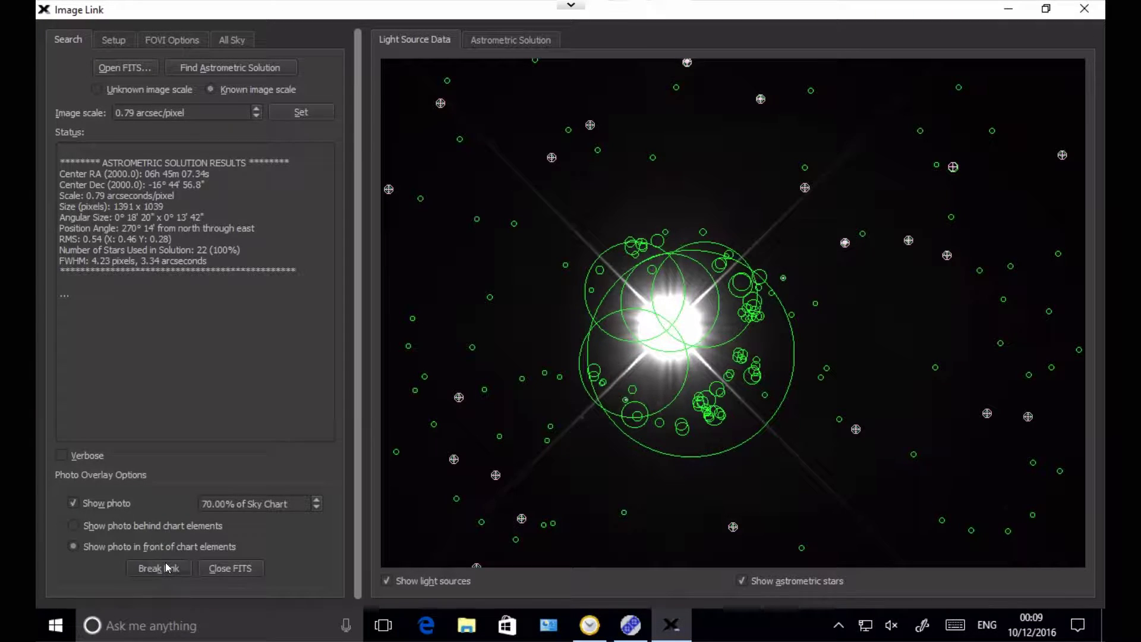
{"action": "left_click", "coordinate": [211, 568]}
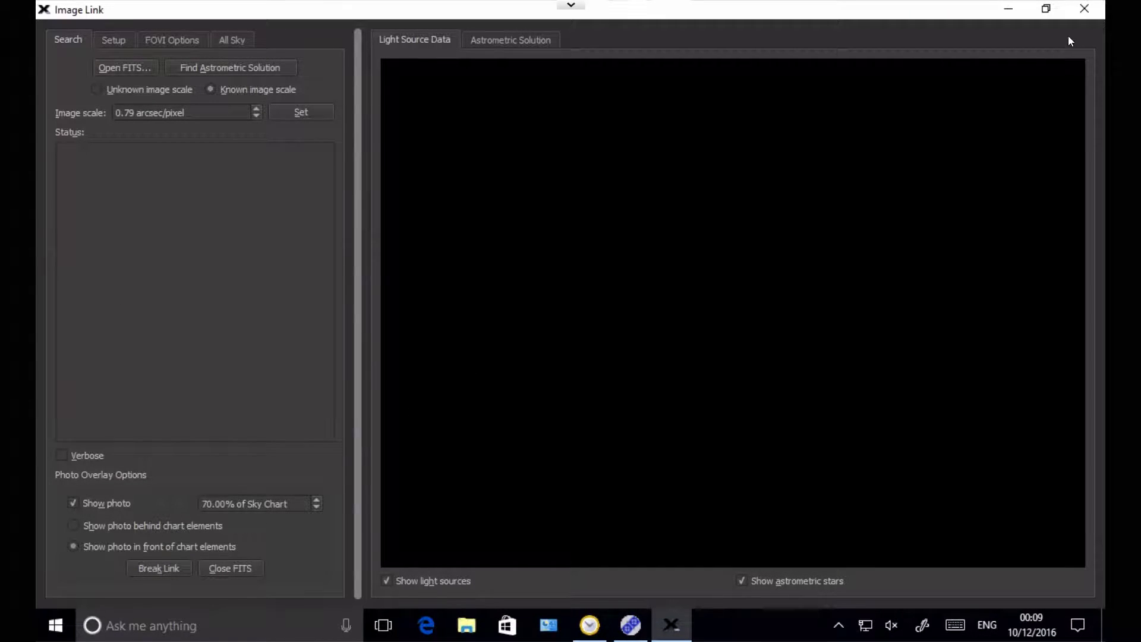
{"action": "left_click", "coordinate": [1085, 8]}
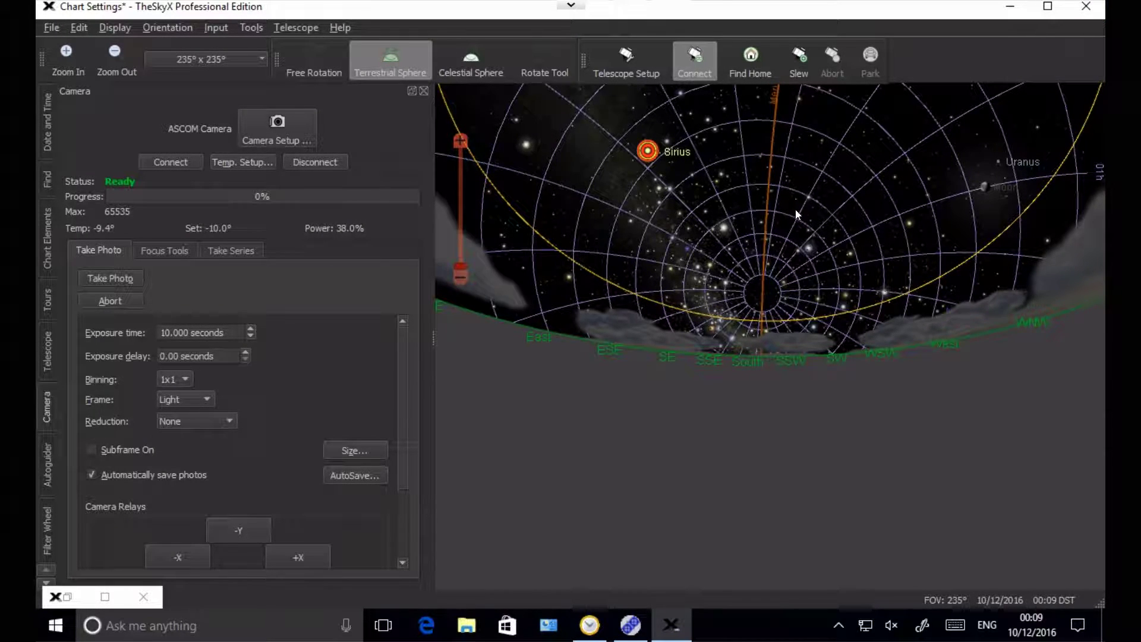
- Run a closed loop slew to Achernar and close the minimised Sirius photo
{"action": "left_click", "coordinate": [809, 248]}
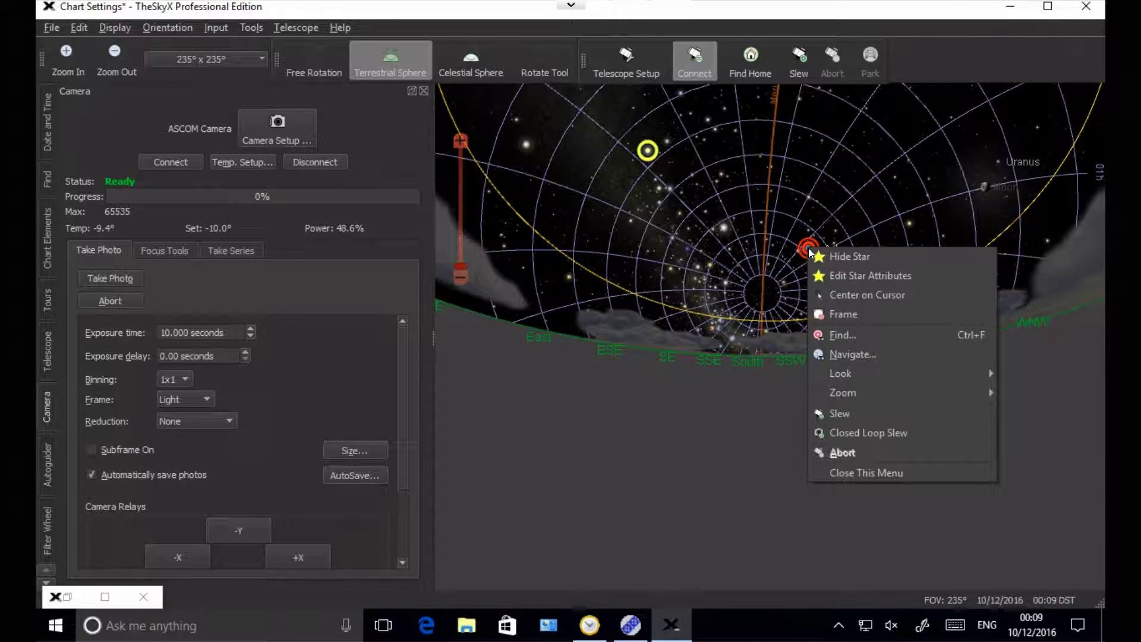
{"action": "left_click", "coordinate": [883, 432]}
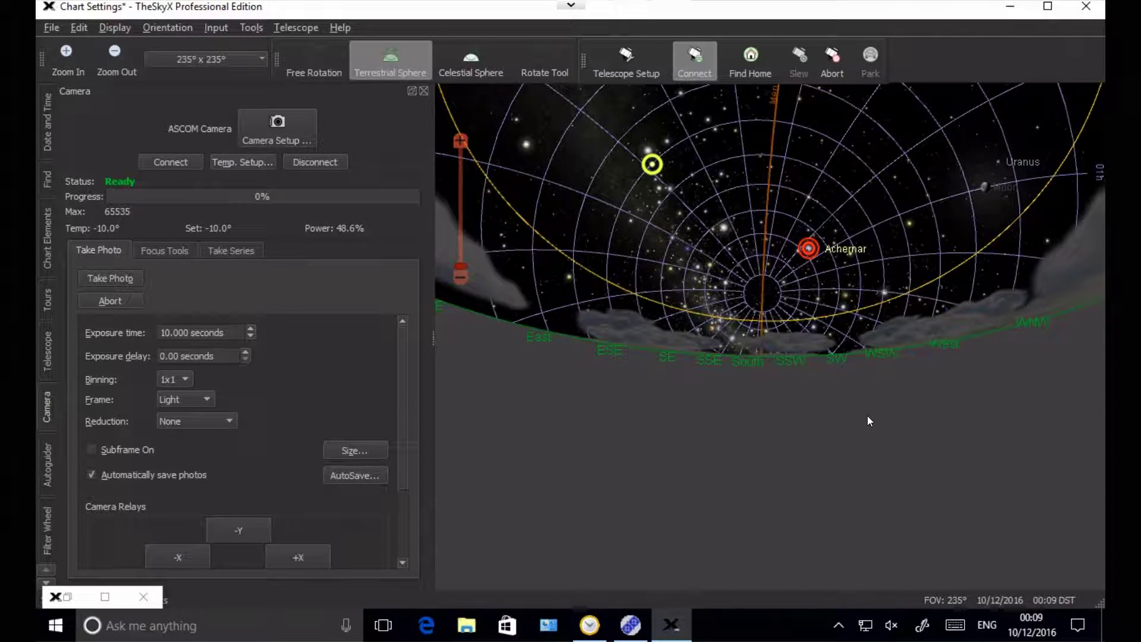
{"action": "mouse_move", "coordinate": [867, 420]}
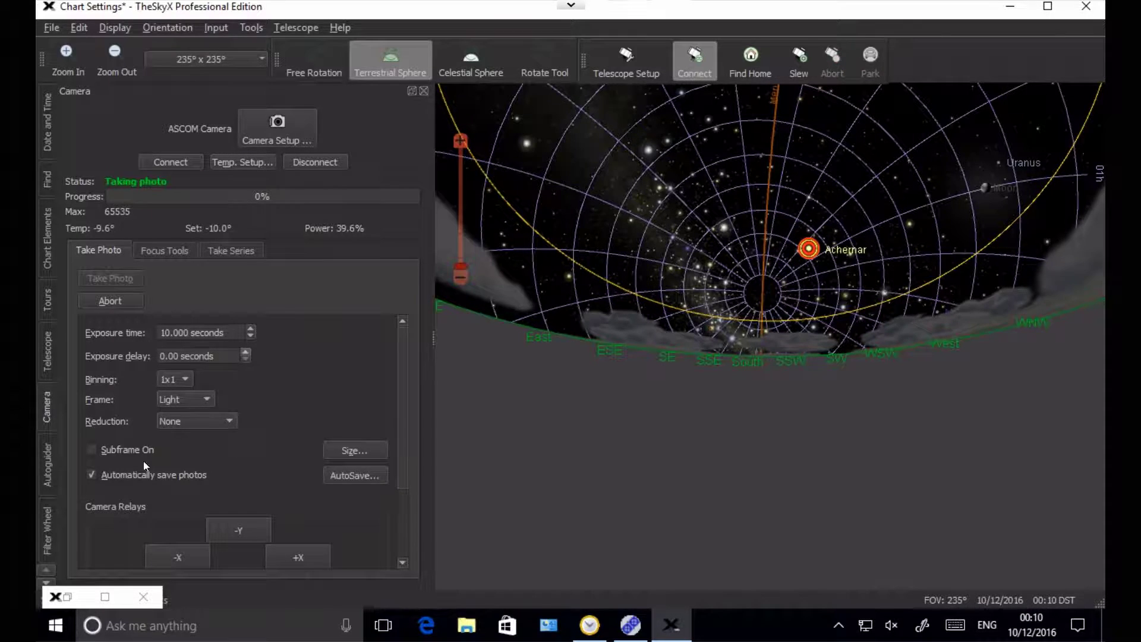
{"action": "left_click", "coordinate": [66, 596]}
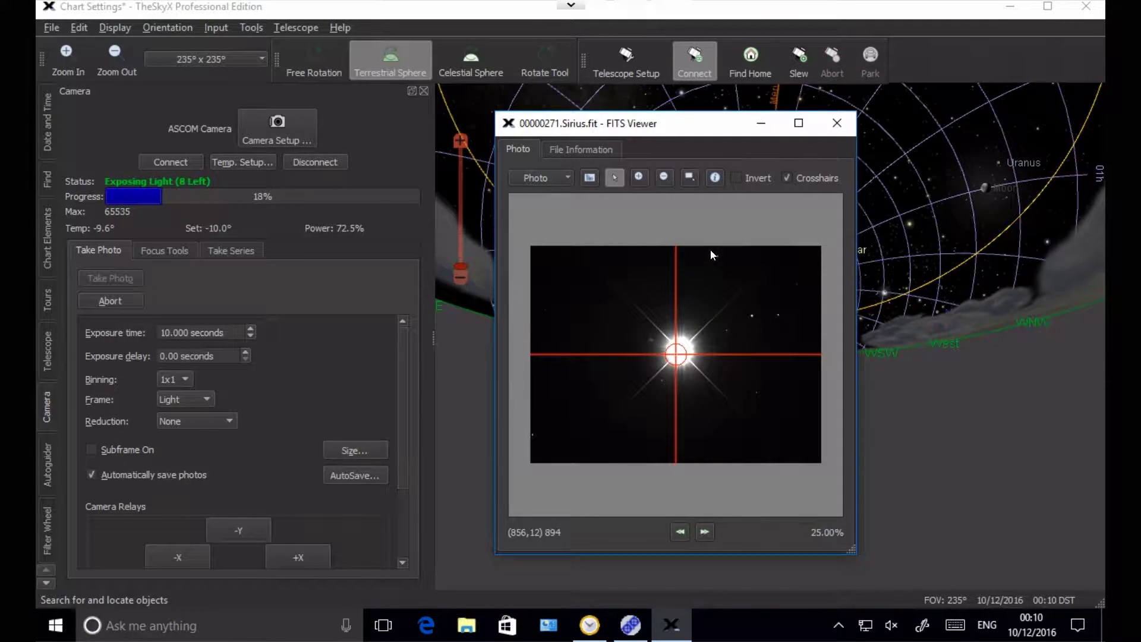
{"action": "left_click", "coordinate": [838, 123]}
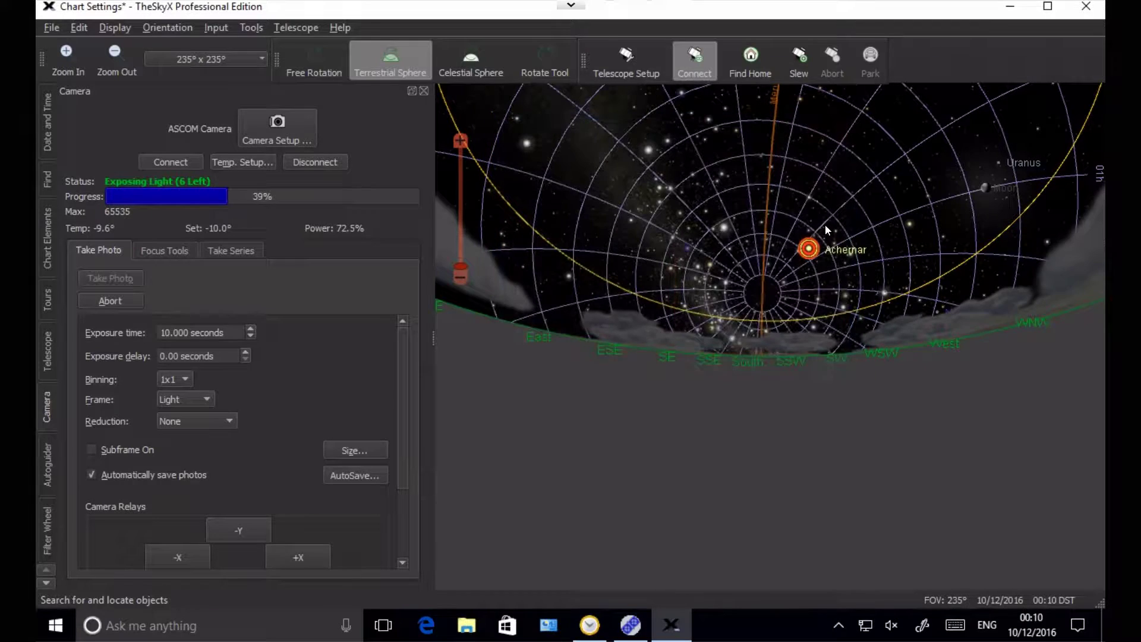
- Show crosshairs on the Achernar photos, check the star's centring and close the FITS viewer
{"action": "mouse_move", "coordinate": [805, 253]}
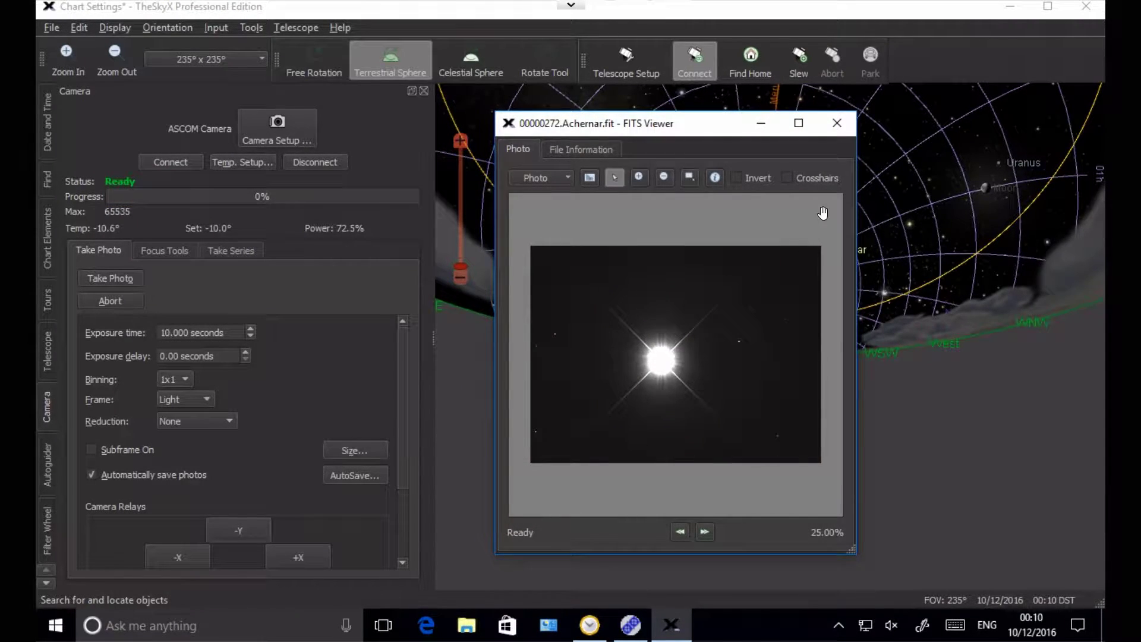
{"action": "left_click", "coordinate": [787, 178]}
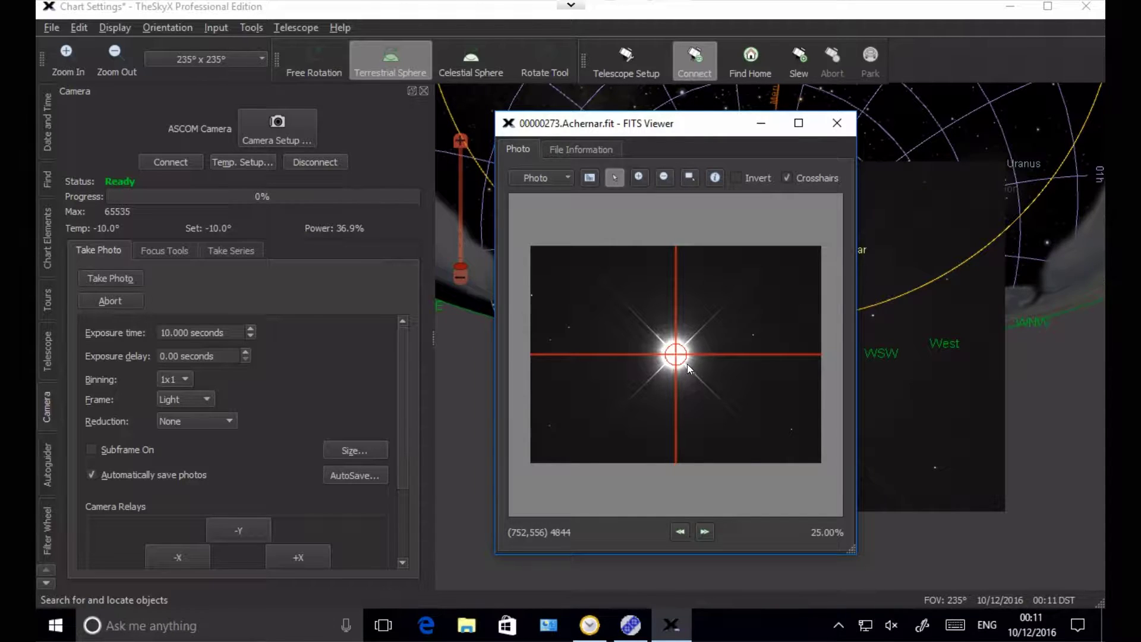
{"action": "left_click", "coordinate": [838, 131]}
- Close the Achernar FITS in Image Link to remove its overlay, and return to the sky chart
{"action": "left_click", "coordinate": [298, 29]}
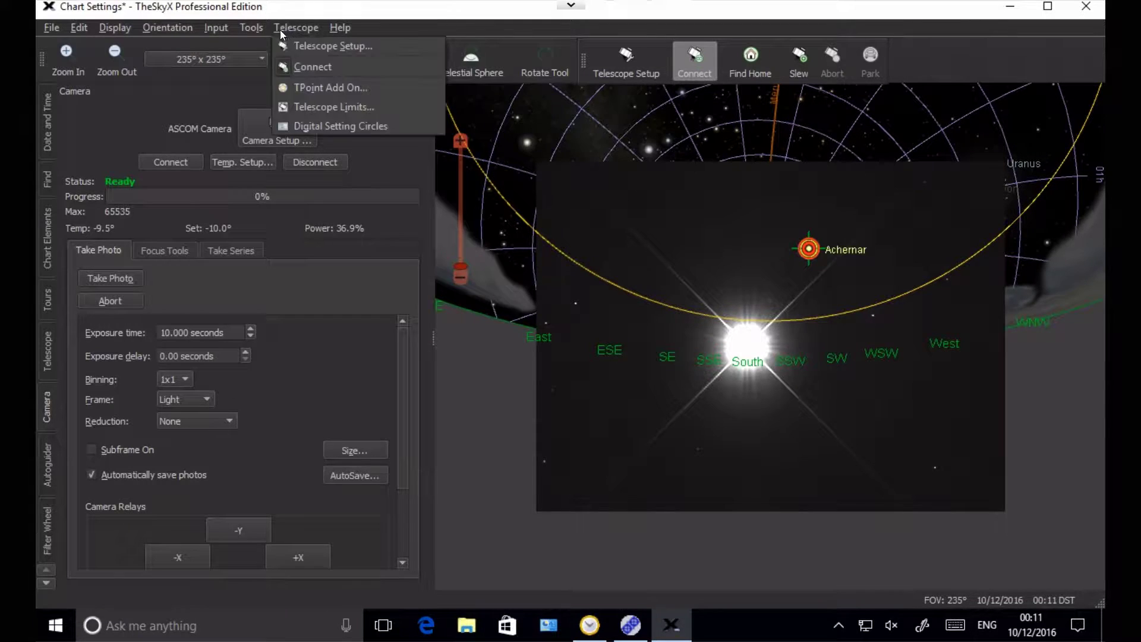
{"action": "mouse_move", "coordinate": [252, 27]}
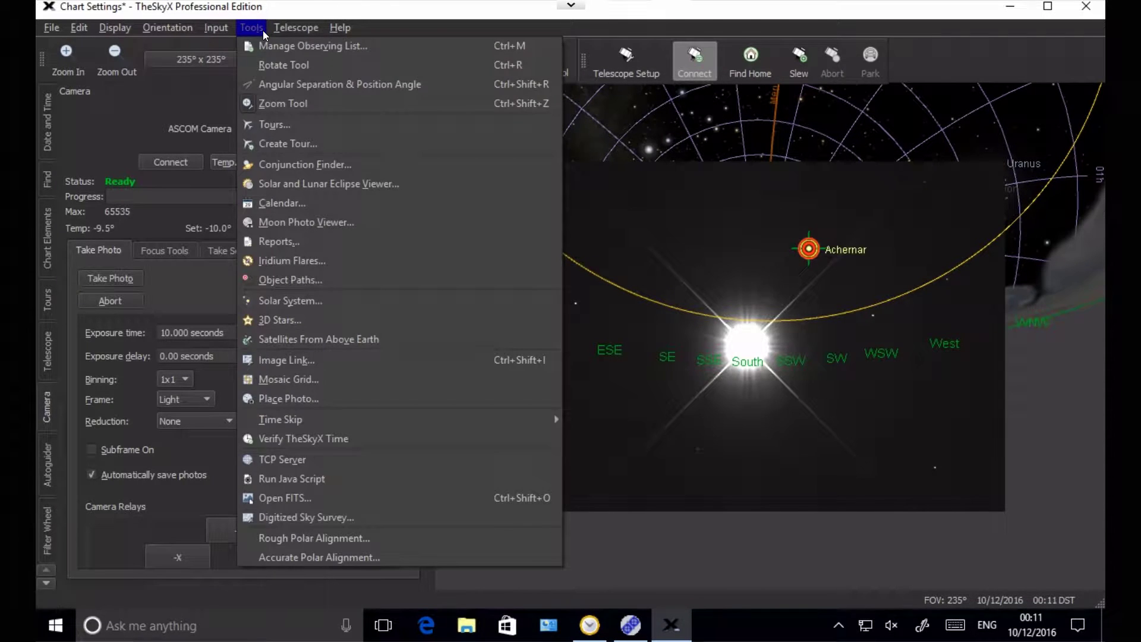
{"action": "left_click", "coordinate": [325, 359]}
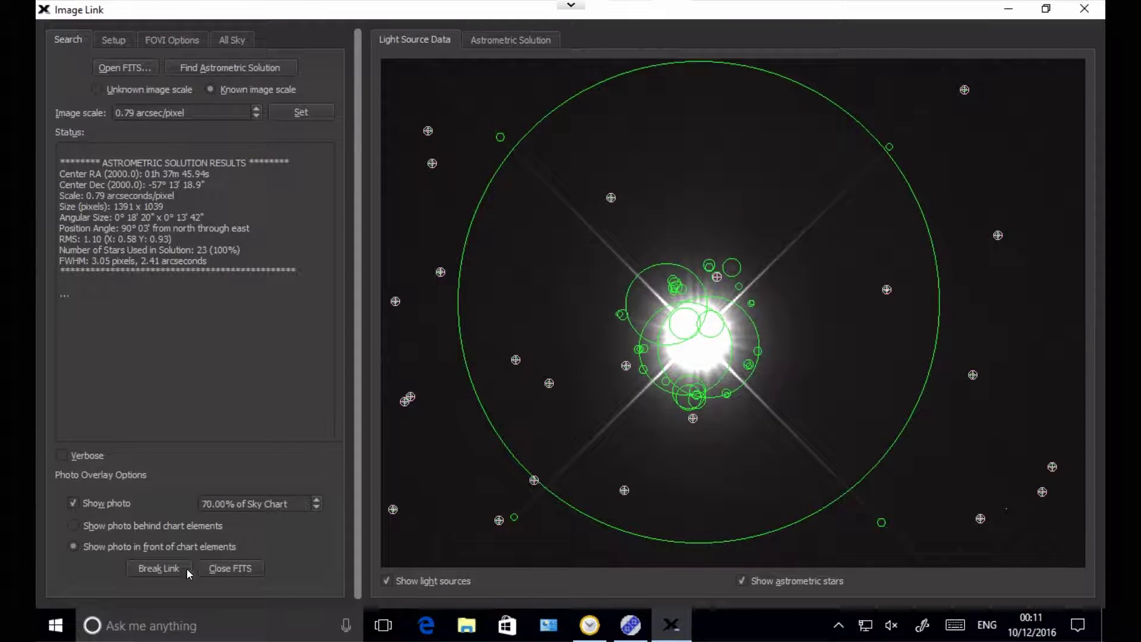
{"action": "left_click", "coordinate": [202, 568]}
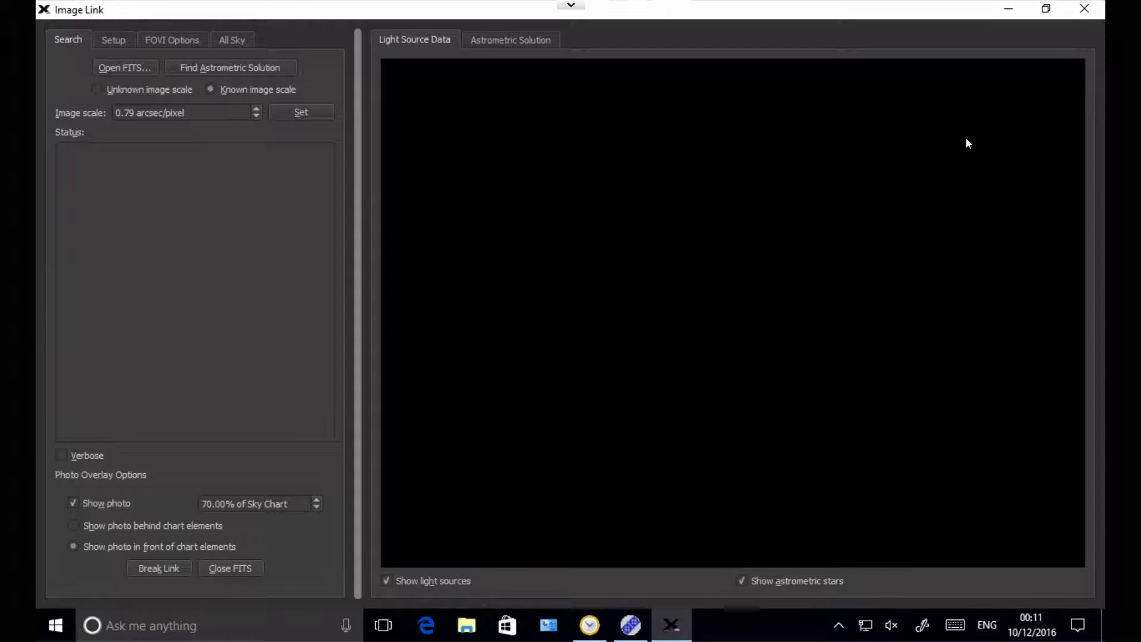
{"action": "left_click", "coordinate": [1085, 8]}
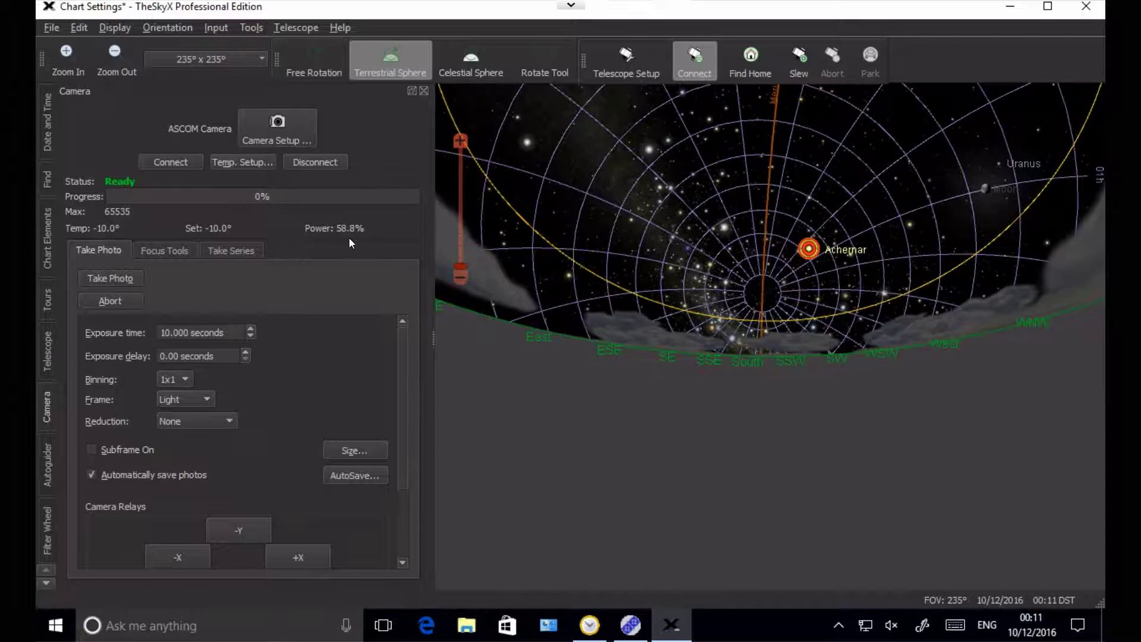
- Open the TPoint Add On, view its ProTrack settings and review the calibration run's pointing data back to sample #1
{"action": "left_click", "coordinate": [255, 30]}
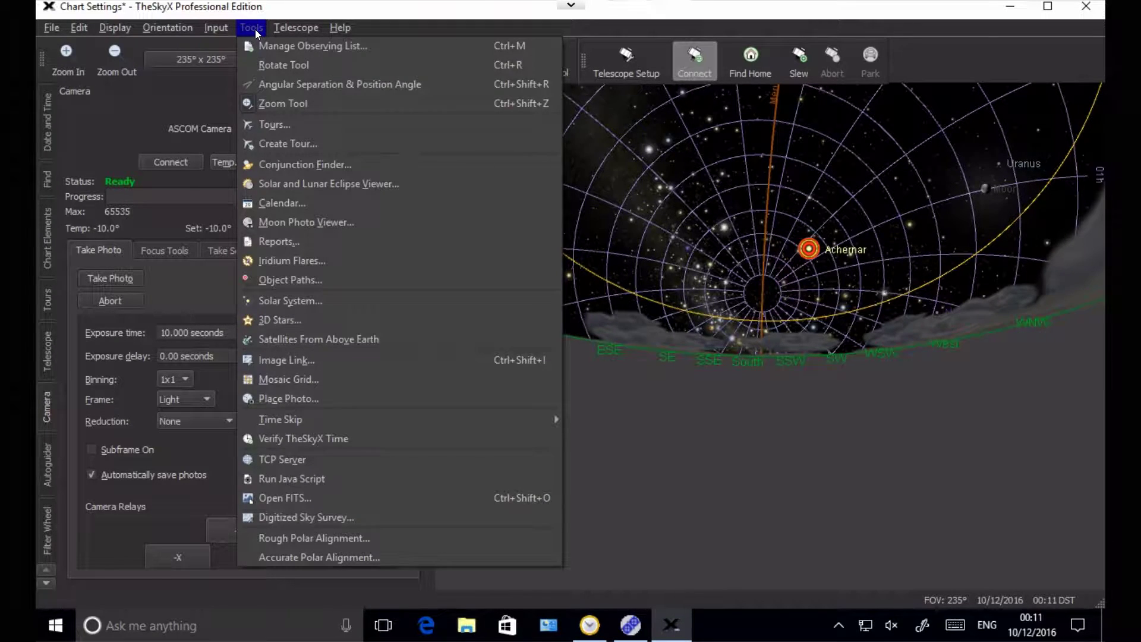
{"action": "mouse_move", "coordinate": [287, 28]}
{"action": "left_click", "coordinate": [326, 87]}
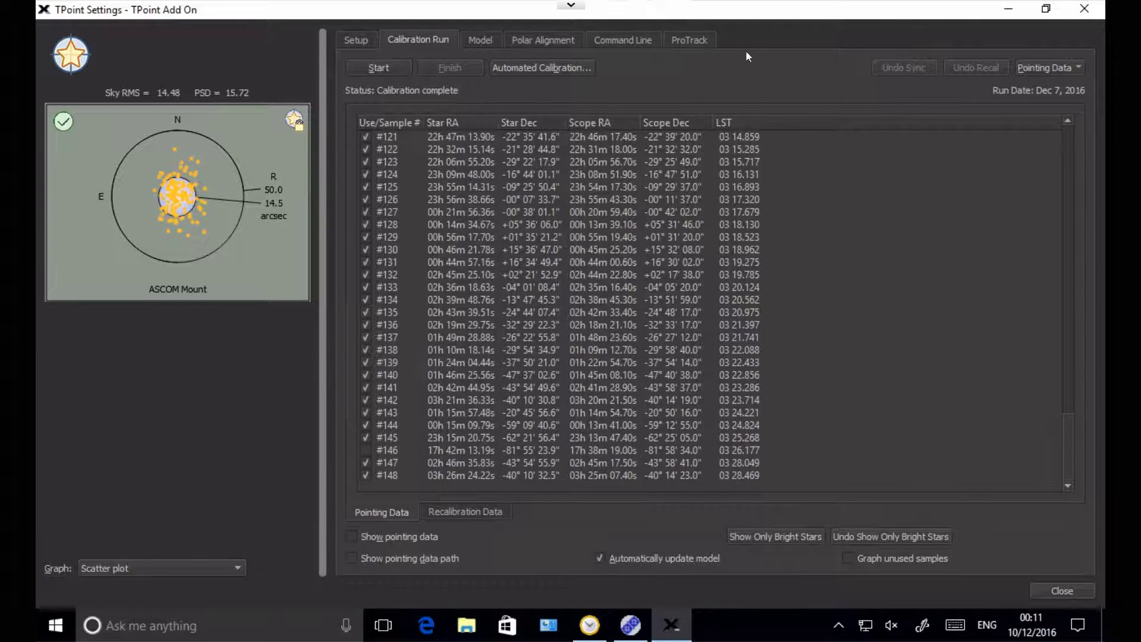
{"action": "left_click", "coordinate": [689, 43]}
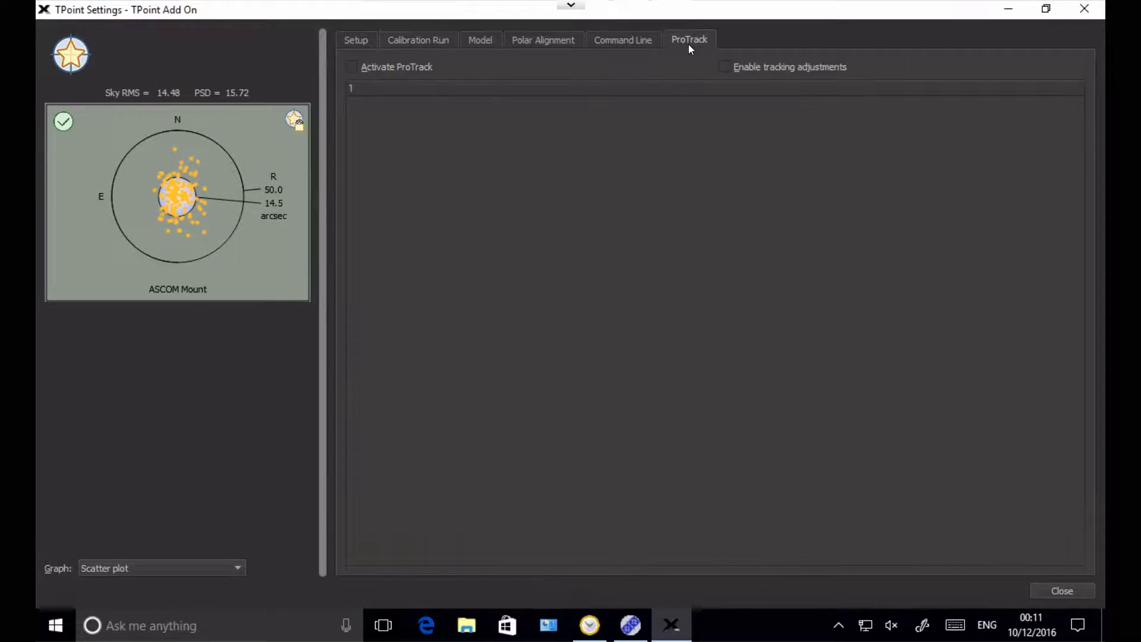
{"action": "left_click", "coordinate": [424, 40]}
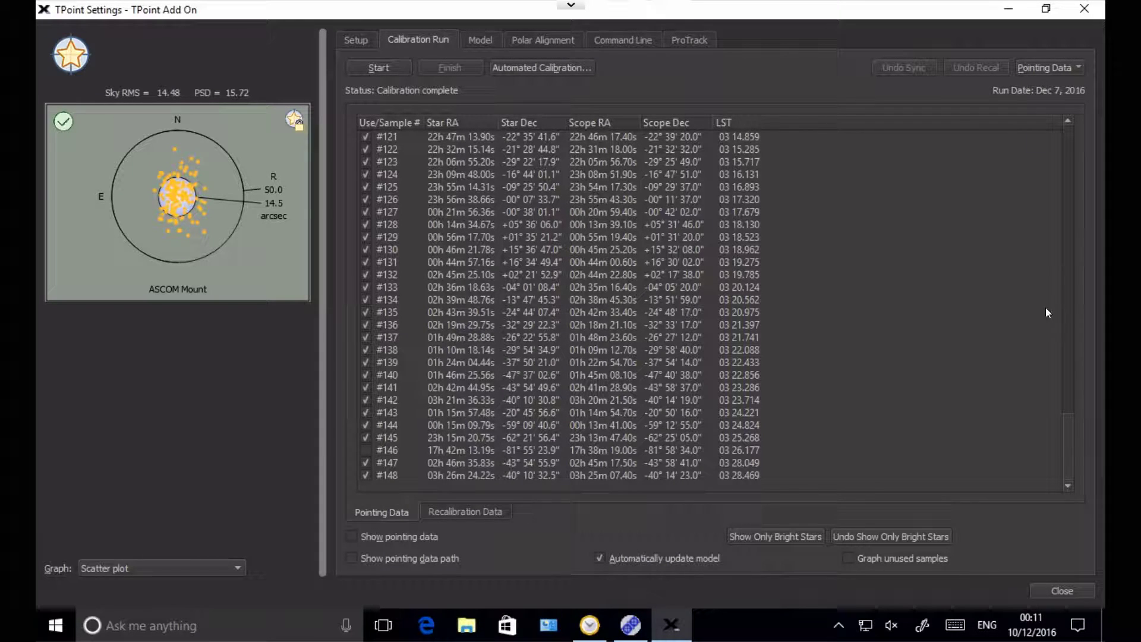
{"action": "left_click_drag", "start_coordinate": [1065, 418], "coordinate": [1075, 124]}
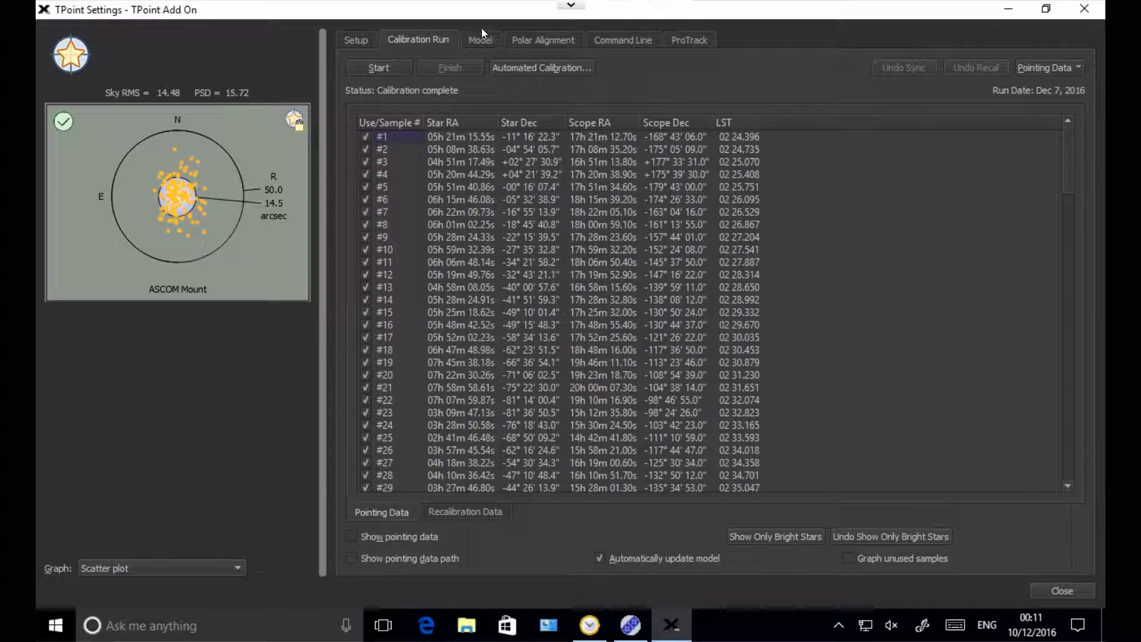
- Examine the pointing target map of the automated calibration run and close its dialog
{"action": "left_click", "coordinate": [547, 70]}
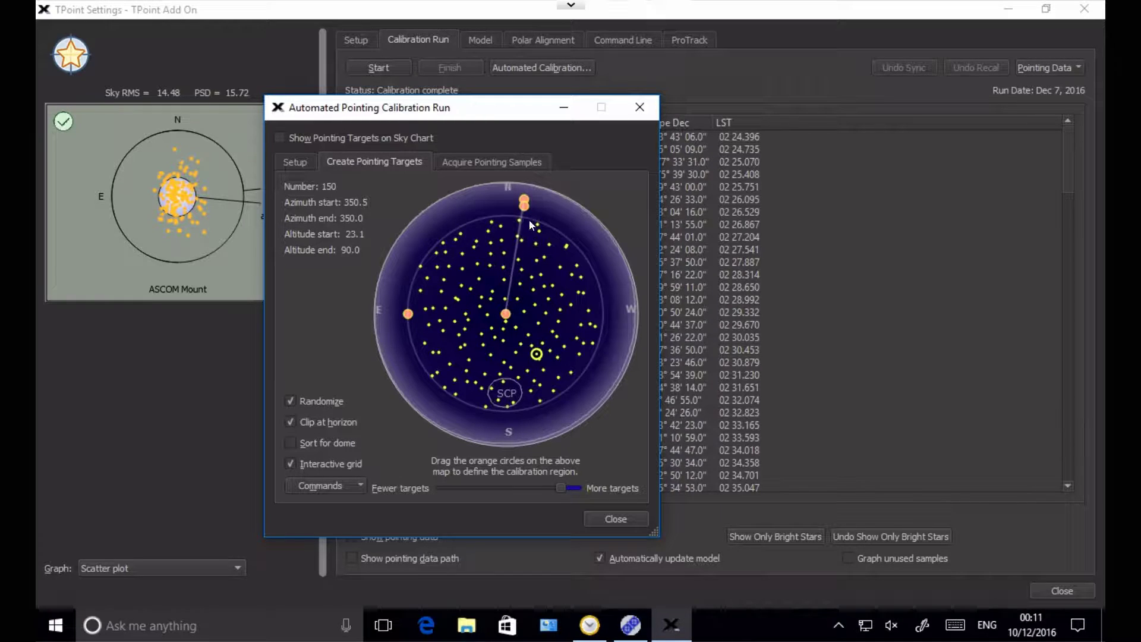
{"action": "mouse_move", "coordinate": [561, 487]}
{"action": "left_mouse_down"}
{"action": "mouse_move", "coordinate": [578, 491]}
{"action": "mouse_move", "coordinate": [502, 490]}
{"action": "mouse_move", "coordinate": [559, 487]}
{"action": "left_mouse_up"}
{"action": "left_click", "coordinate": [616, 519]}
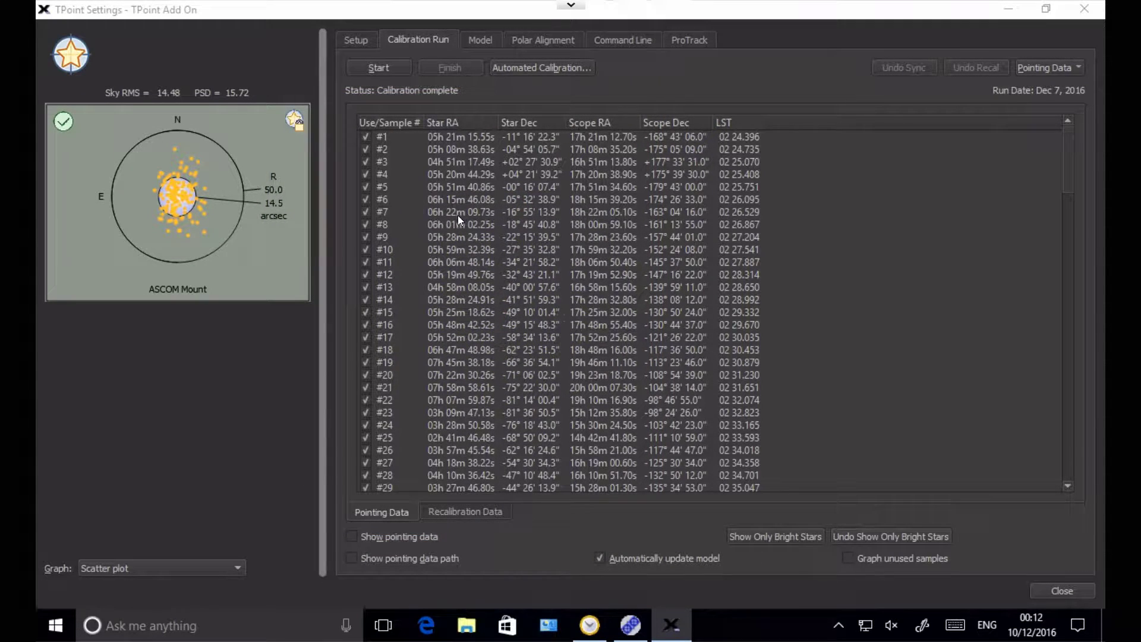
- Review the TPoint model terms and the azimuth and elevation recommendations in the polar alignment report, and close the TPoint settings
{"action": "left_click", "coordinate": [481, 35]}
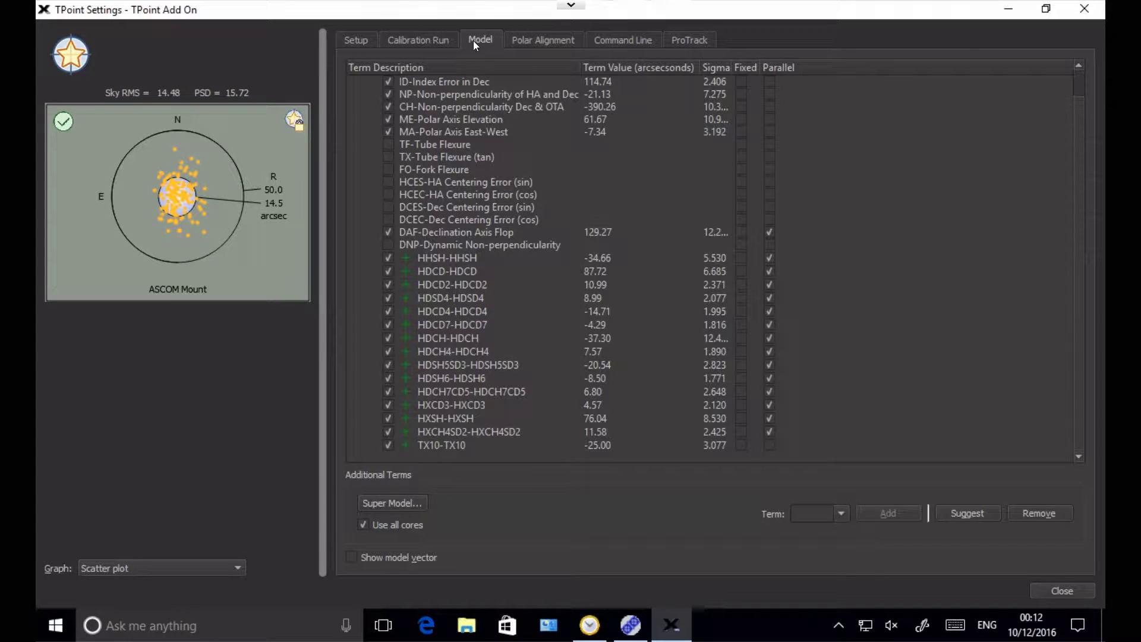
{"action": "left_click", "coordinate": [524, 41]}
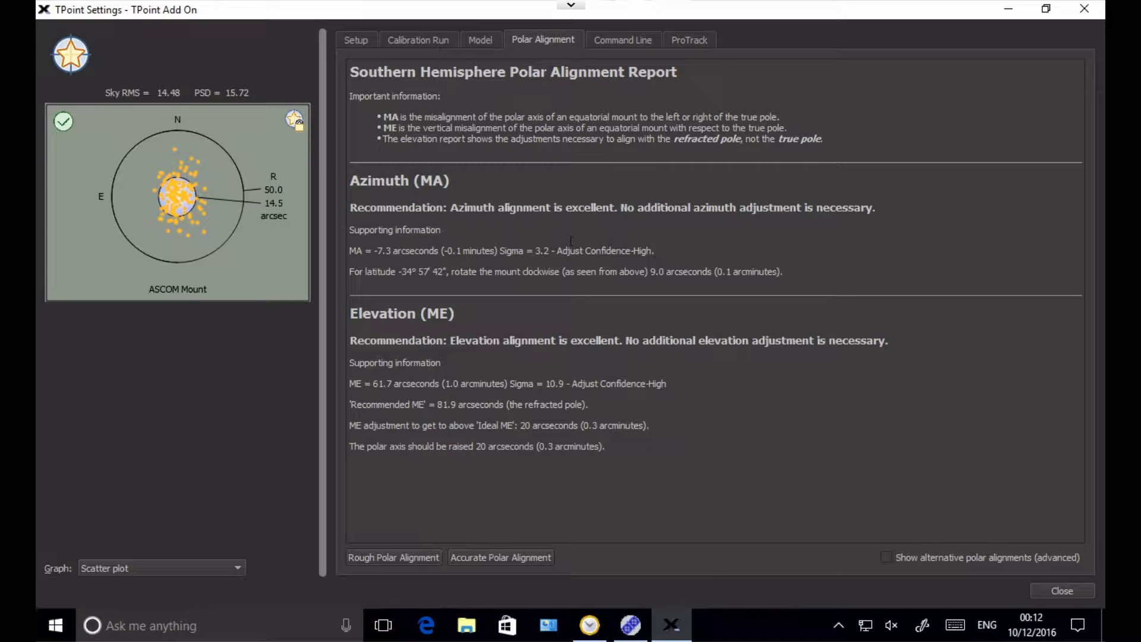
{"action": "left_click_drag", "start_coordinate": [869, 209], "coordinate": [415, 209]}
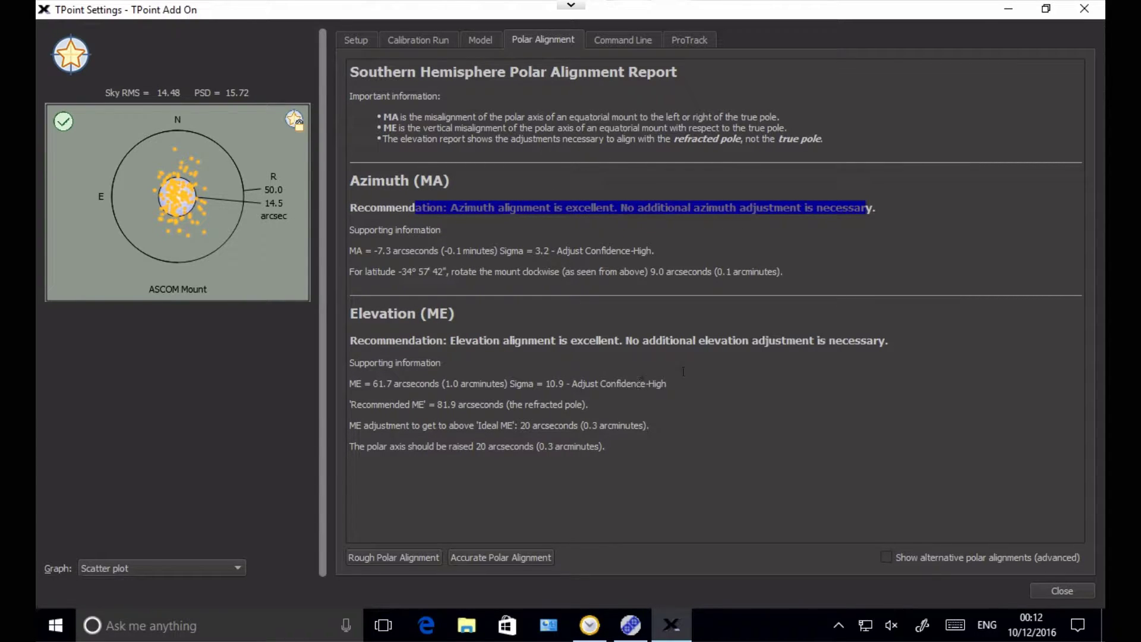
{"action": "left_click_drag", "start_coordinate": [889, 340], "coordinate": [457, 341]}
{"action": "left_click", "coordinate": [554, 383]}
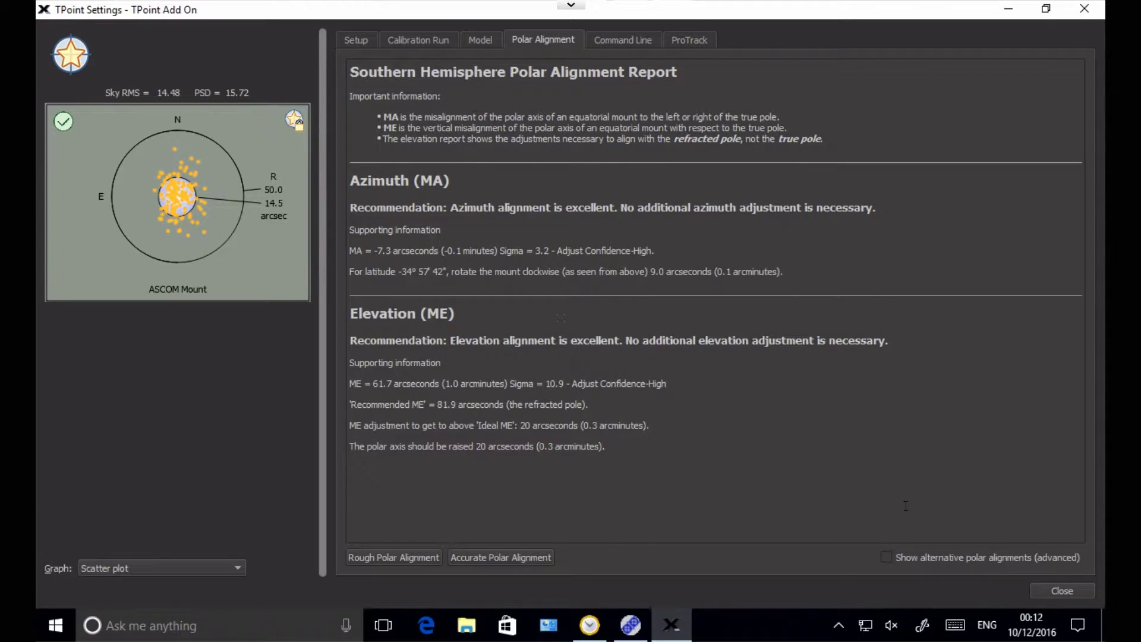
{"action": "left_click", "coordinate": [1073, 590]}
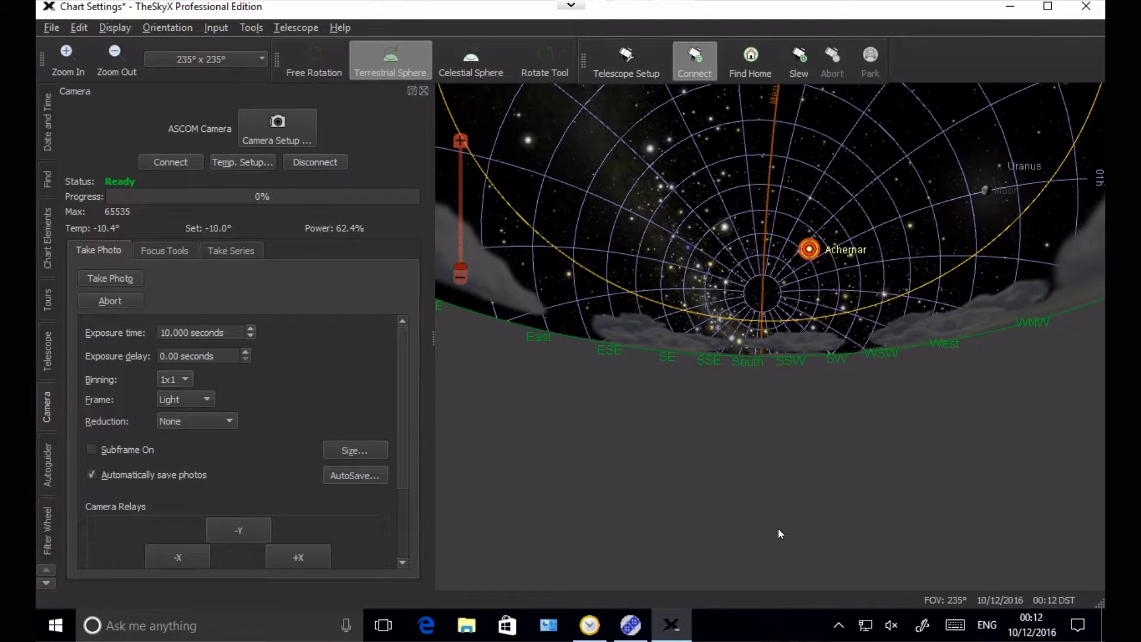
- Take the MacMini_BC remote session out of full screen to reveal the local Mac desktop
{"action": "mouse_move", "coordinate": [780, 527]}
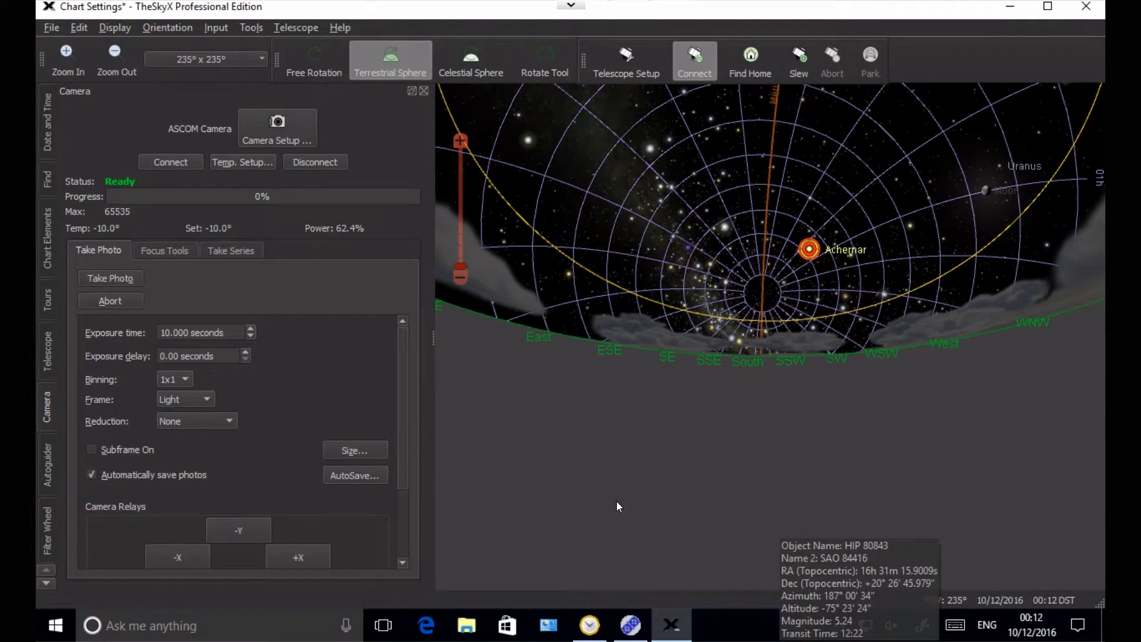
{"action": "mouse_move", "coordinate": [587, 501]}
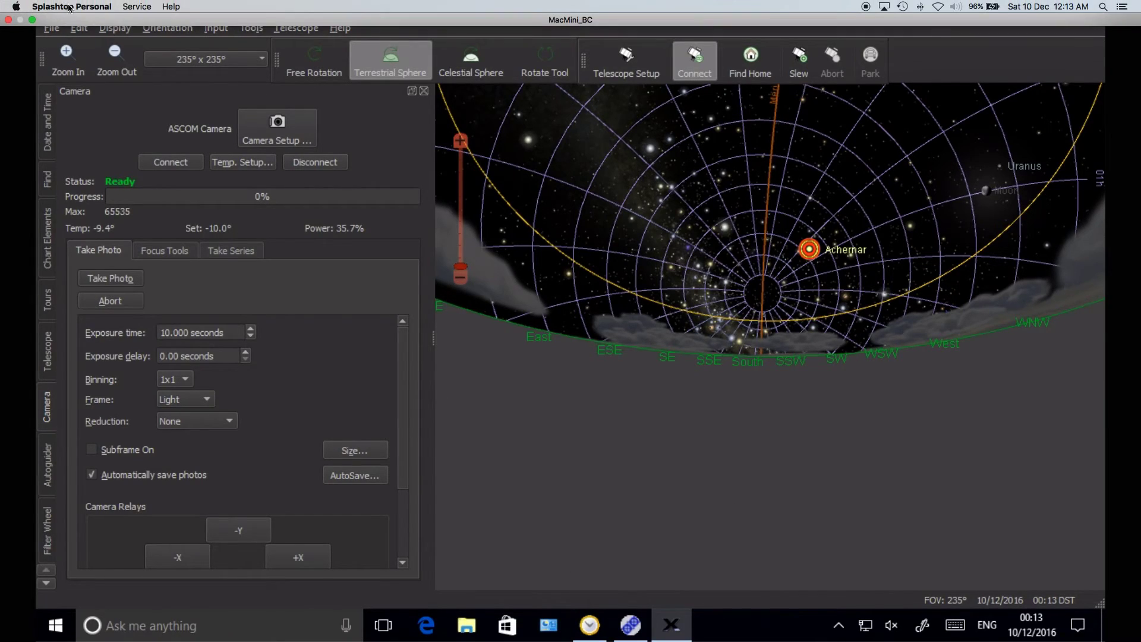
{"action": "left_click", "coordinate": [33, 23]}
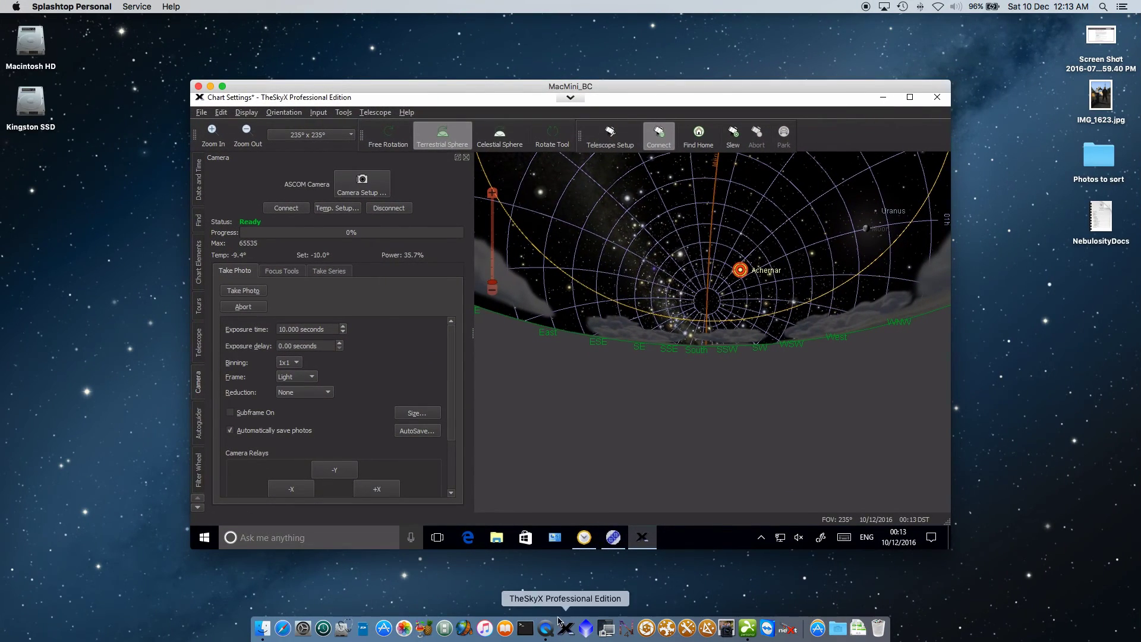